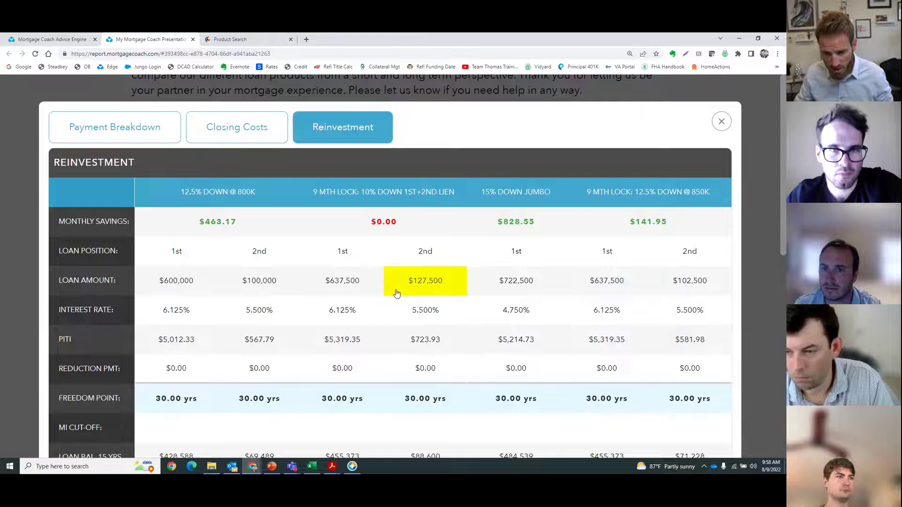
Switch to the product search form.
{"action": "key", "text": "ctrl+Tab"}
{"action": "left_click", "coordinate": [269, 224]}
{"action": "type", "text": "12"}
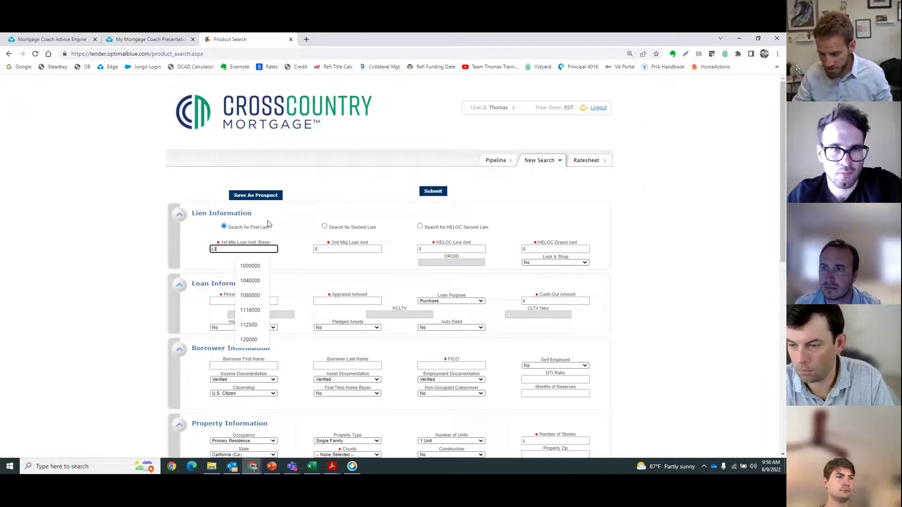
{"action": "type", "text": "7500"}
{"action": "key", "text": "Tab"}
{"action": "key", "text": "Tab"}
{"action": "key", "text": "Tab"}
{"action": "key", "text": "Tab"}
{"action": "key", "text": "Tab"}
{"action": "type", "text": "63"}
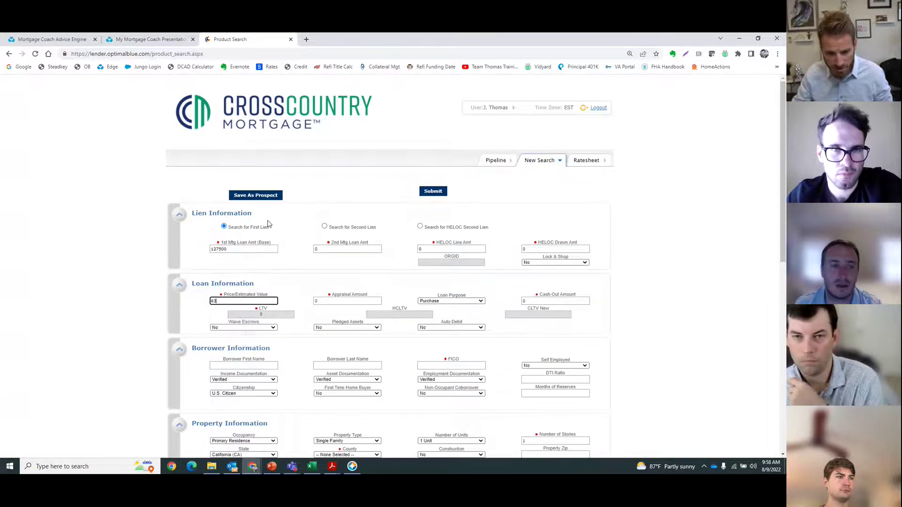
{"action": "type", "text": "7500"}
{"action": "key", "text": "Tab"}
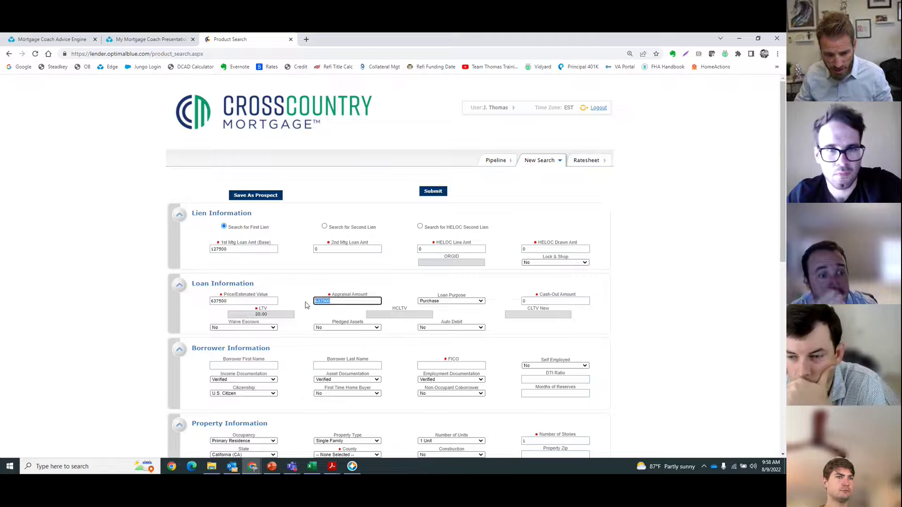
Set the first mortgage loan amount to 637500 and the second mortgage loan amount to 127500.
{"action": "double_click", "coordinate": [243, 250]}
{"action": "type", "text": "2"}
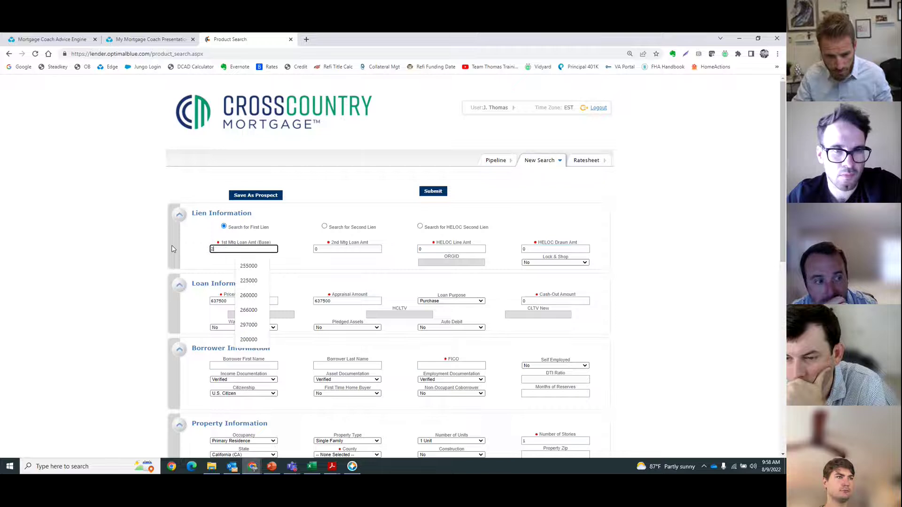
{"action": "key", "text": "BackSpace"}
{"action": "type", "text": "637"}
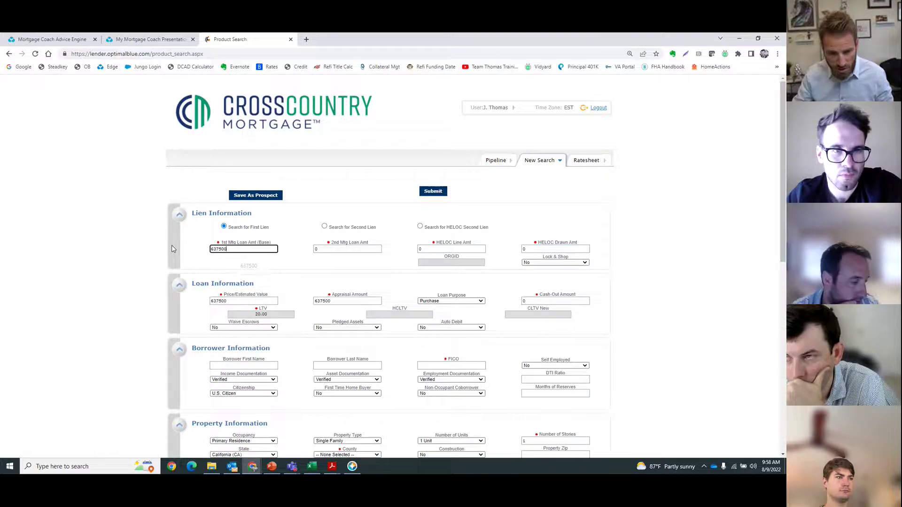
{"action": "type", "text": "500"}
{"action": "key", "text": "Tab"}
{"action": "type", "text": "127500"}
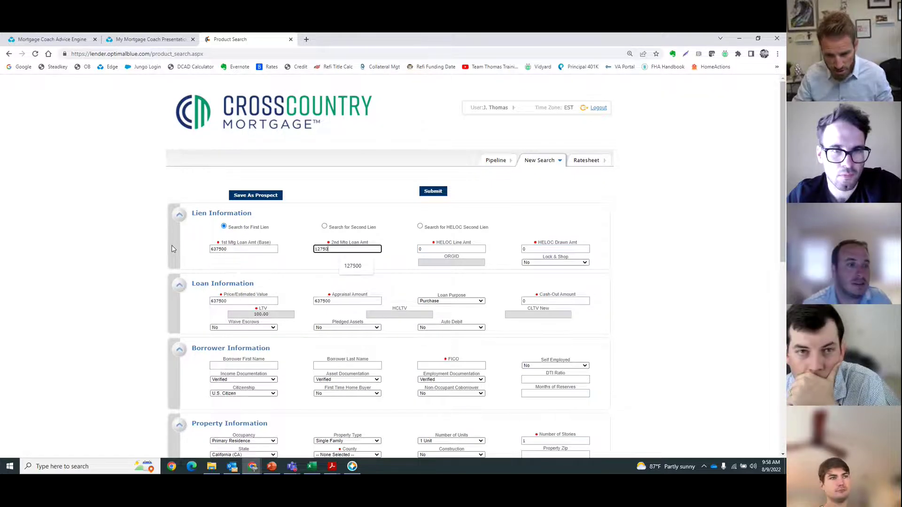
Set the price/estimated value to 850000 and check the LTV against the first mortgage amount.
{"action": "key", "text": "Tab"}
{"action": "key", "text": "Tab"}
{"action": "key", "text": "Tab"}
{"action": "key", "text": "Tab"}
{"action": "type", "text": "85"}
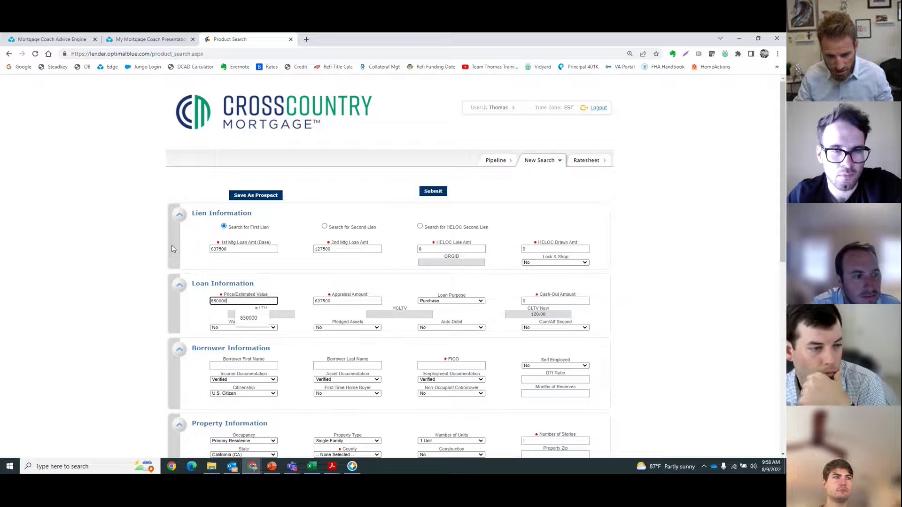
{"action": "key", "text": "Tab"}
{"action": "left_click_drag", "start_coordinate": [271, 317], "coordinate": [249, 317]}
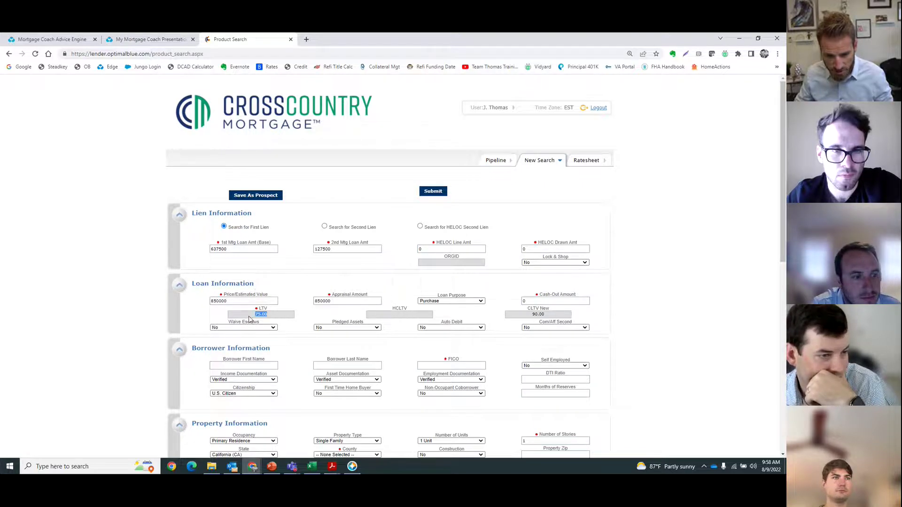
{"action": "double_click", "coordinate": [229, 251]}
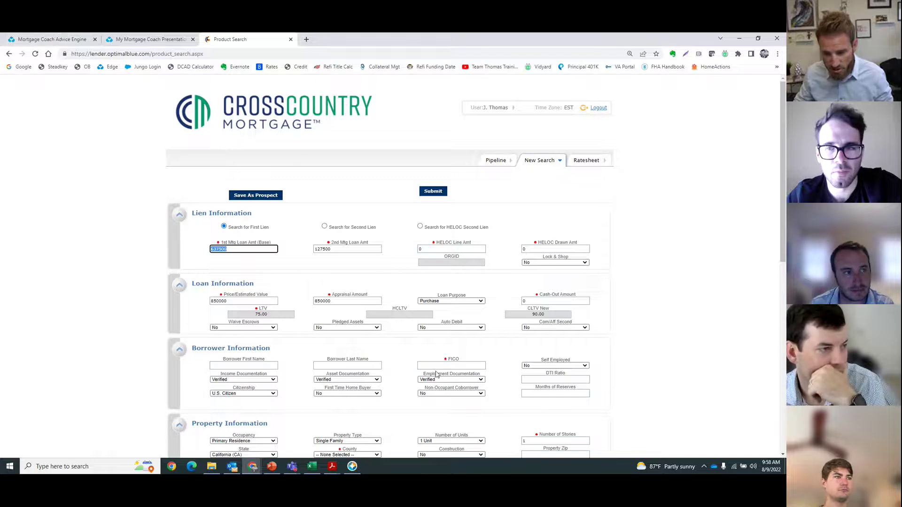
Enter a FICO score of 761 in the borrower information.
{"action": "left_click", "coordinate": [448, 364]}
{"action": "type", "text": "7"}
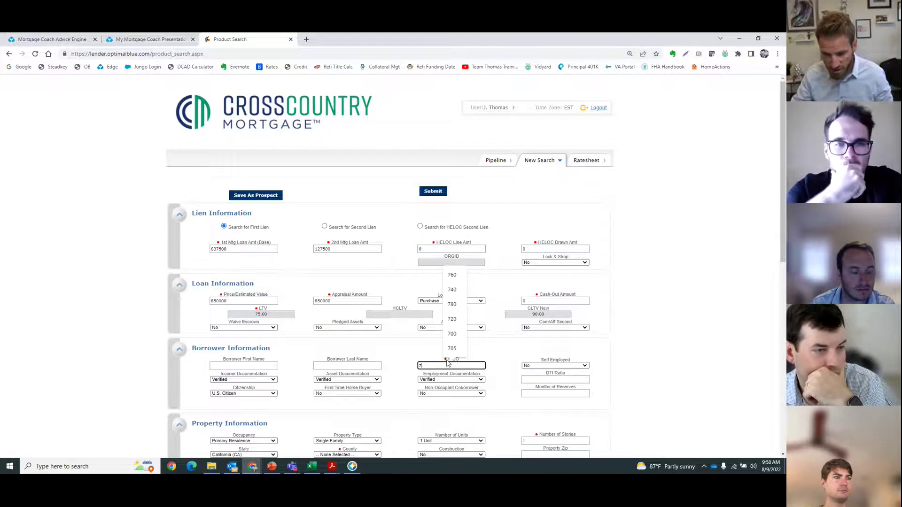
{"action": "type", "text": "60"}
{"action": "key", "text": "BackSpace"}
{"action": "type", "text": "1"}
{"action": "key", "text": "Tab"}
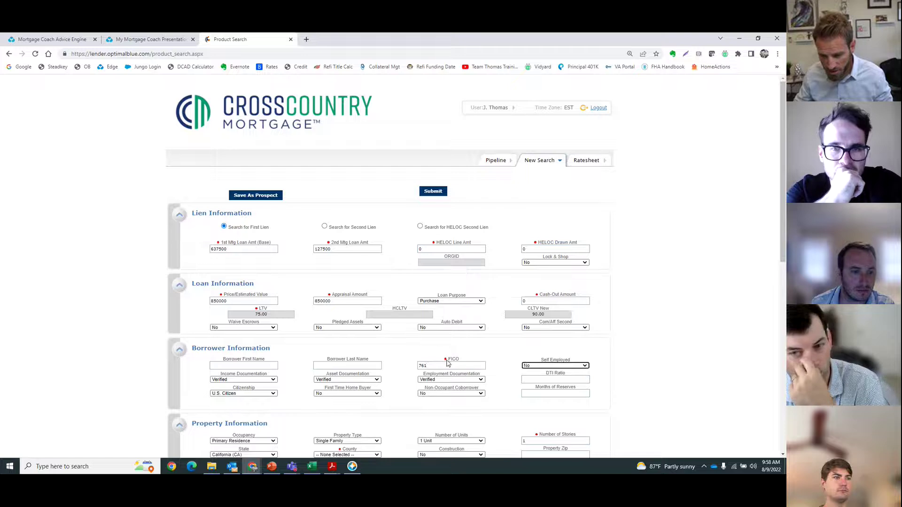
Set the borrower's DTI ratio to 30 and the months of reserves to 12.
{"action": "left_click", "coordinate": [548, 379]}
{"action": "type", "text": "30"}
{"action": "key", "text": "Tab"}
{"action": "key", "text": "Tab"}
{"action": "key", "text": "Tab"}
{"action": "key", "text": "Tab"}
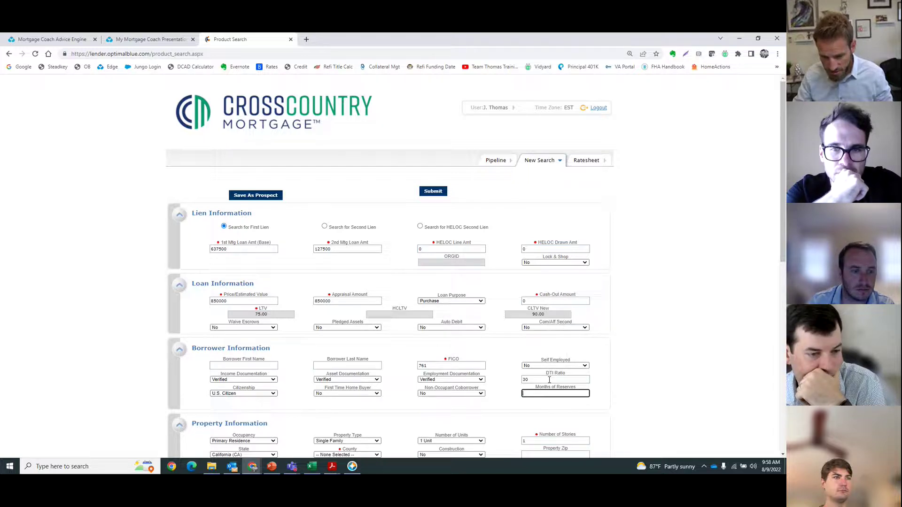
{"action": "type", "text": "12"}
{"action": "key", "text": "Tab"}
Set the property's state to Texas (TX) and its county to Dallas.
{"action": "left_click", "coordinate": [714, 359]}
{"action": "scroll", "coordinate": [245, 321], "scroll_direction": "down", "scroll_amount": 3}
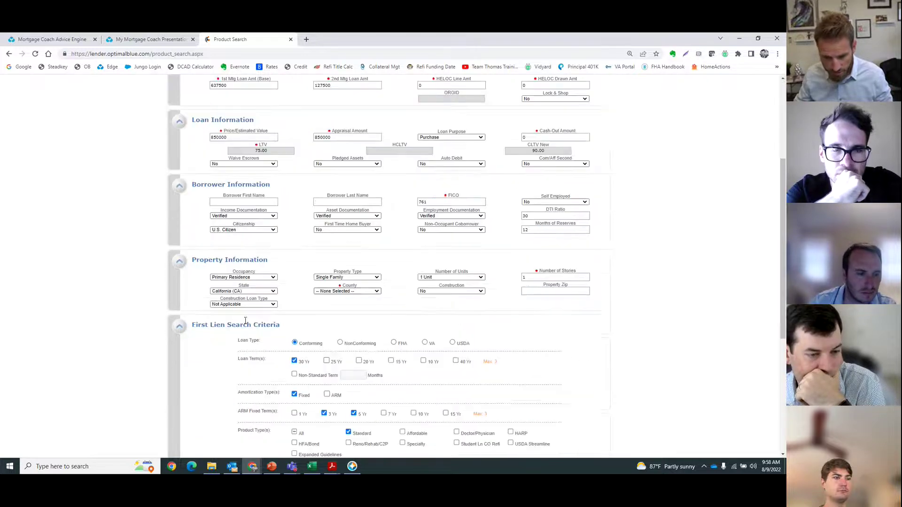
{"action": "left_click", "coordinate": [364, 292]}
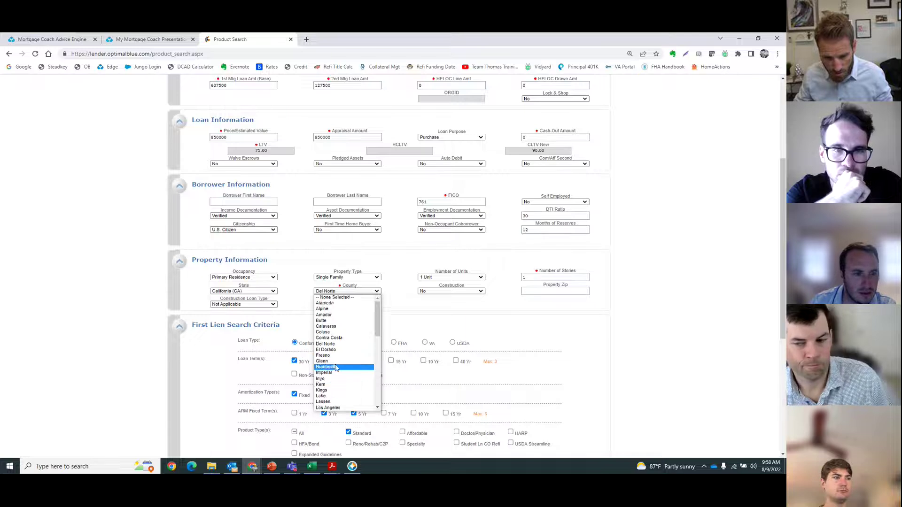
{"action": "left_click", "coordinate": [262, 292]}
{"action": "key", "text": "t"}
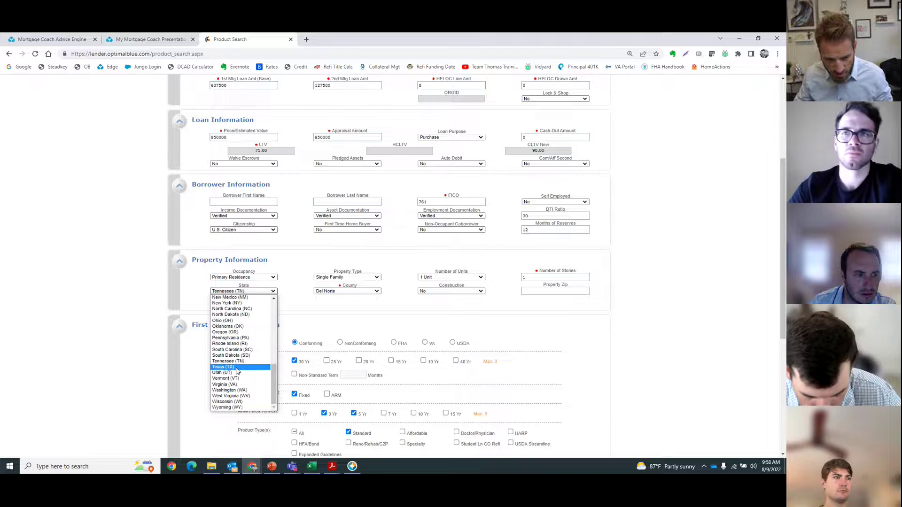
{"action": "left_click", "coordinate": [240, 370]}
{"action": "scroll", "coordinate": [248, 346], "scroll_direction": "down", "scroll_amount": 5}
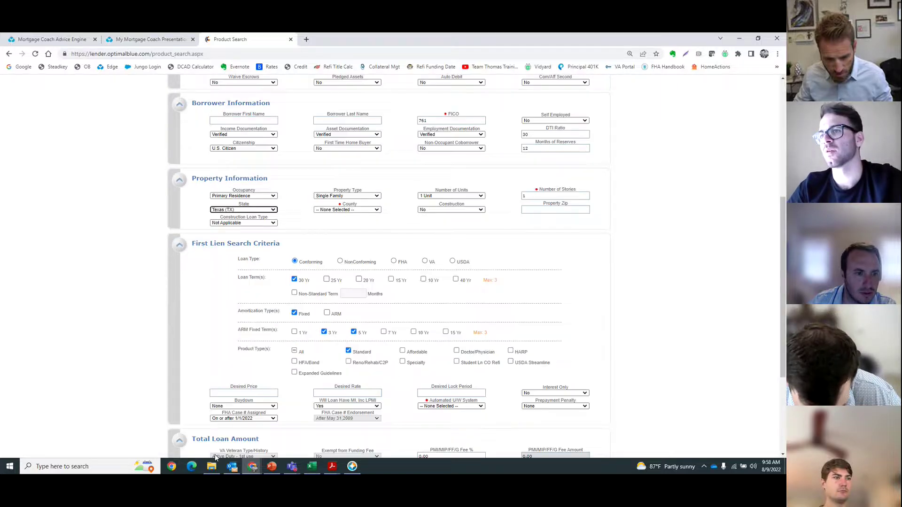
{"action": "left_click", "coordinate": [232, 470]}
{"action": "left_click", "coordinate": [232, 470]}
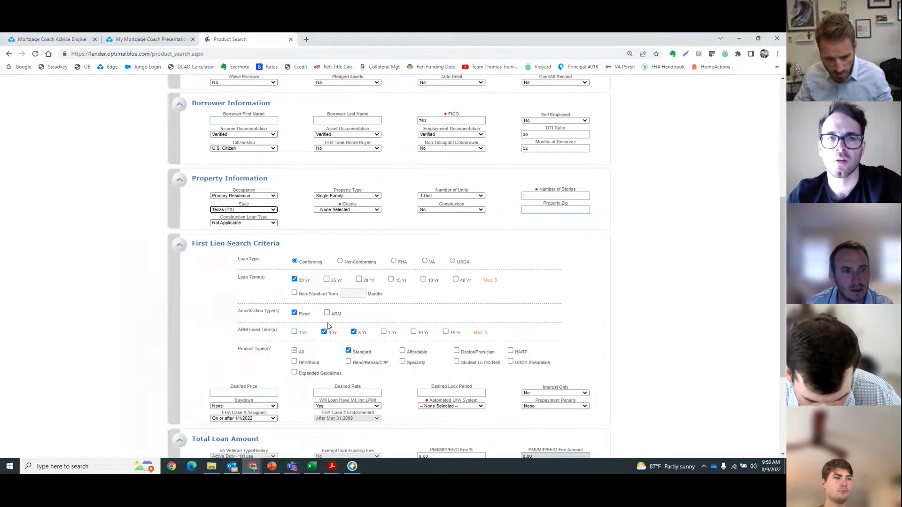
{"action": "left_click", "coordinate": [350, 210]}
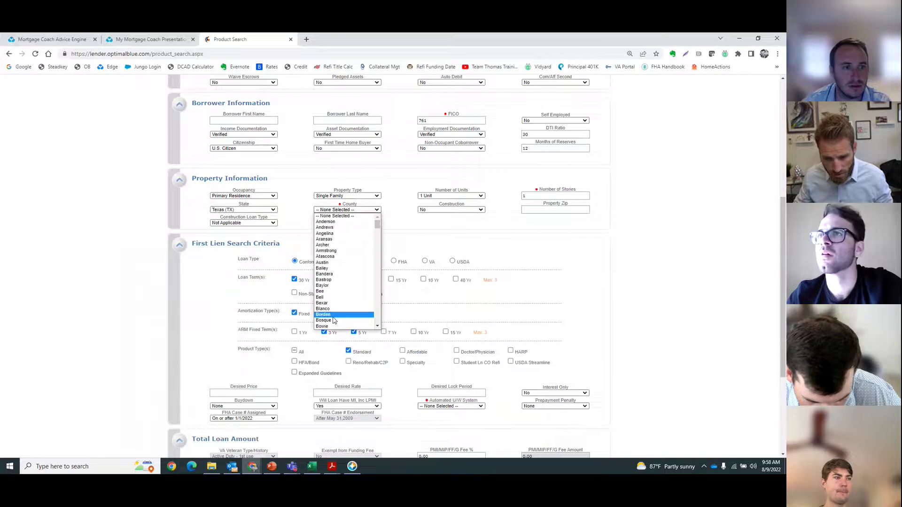
{"action": "key", "text": "d"}
{"action": "left_click", "coordinate": [341, 250]}
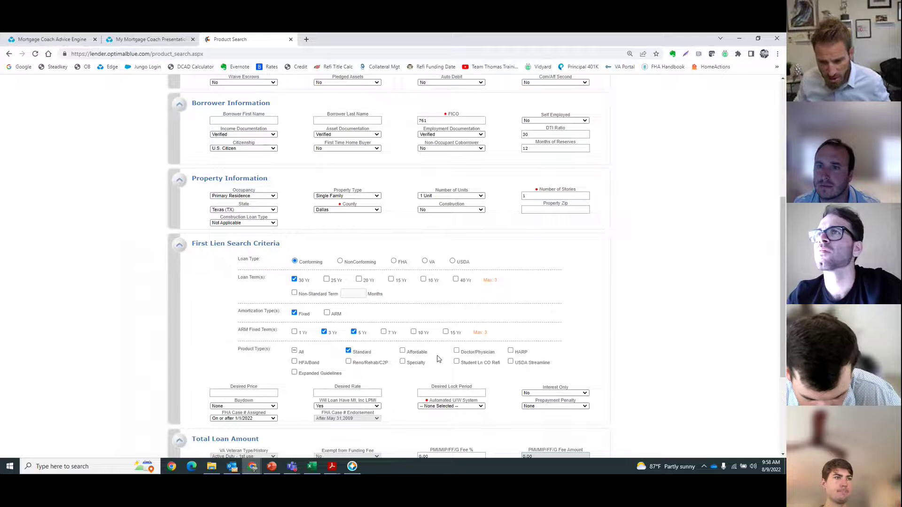
Set the automated underwriting system to Not Specified and mark the property's construction option as Yes.
{"action": "left_click", "coordinate": [437, 407]}
{"action": "left_click", "coordinate": [437, 446]}
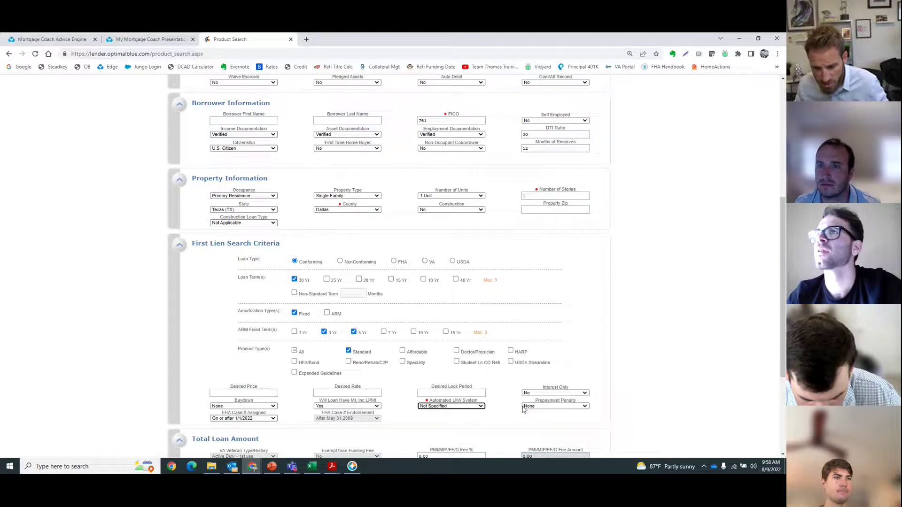
{"action": "left_click", "coordinate": [461, 215]}
{"action": "left_click", "coordinate": [424, 223]}
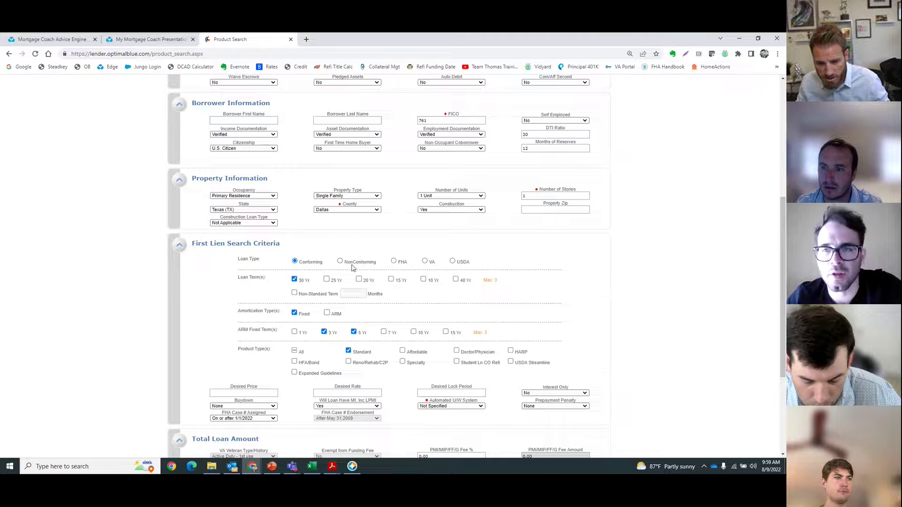
Review the completed search criteria and submit the product search.
{"action": "scroll", "coordinate": [277, 212], "scroll_direction": "up", "scroll_amount": 4}
{"action": "scroll", "coordinate": [329, 276], "scroll_direction": "down", "scroll_amount": 5}
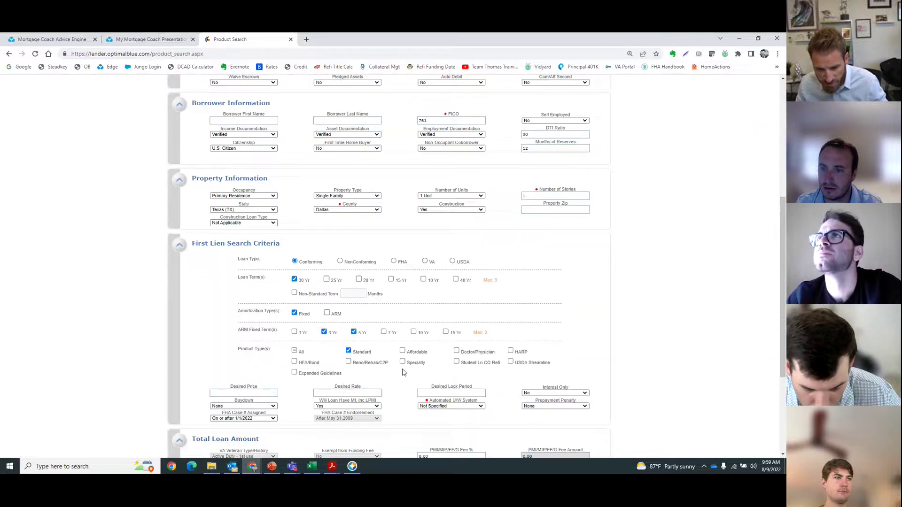
{"action": "scroll", "coordinate": [402, 372], "scroll_direction": "down", "scroll_amount": 3}
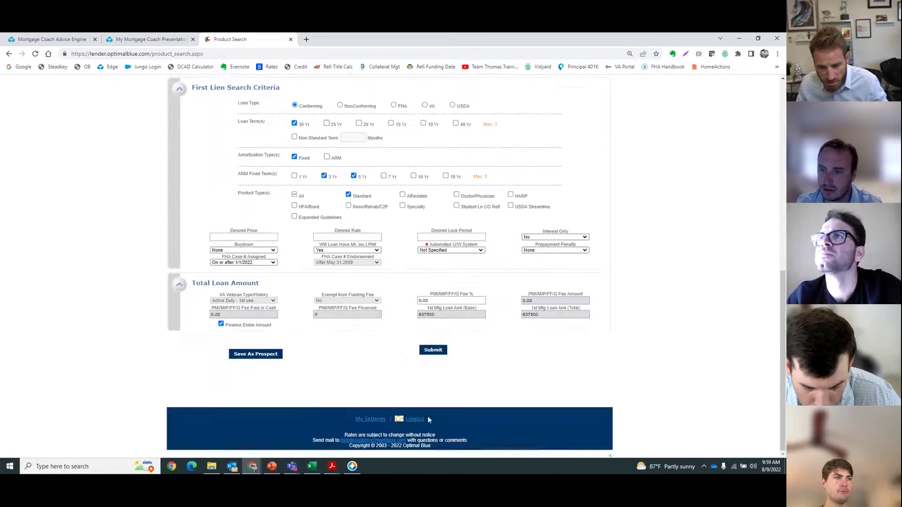
{"action": "left_click", "coordinate": [433, 350]}
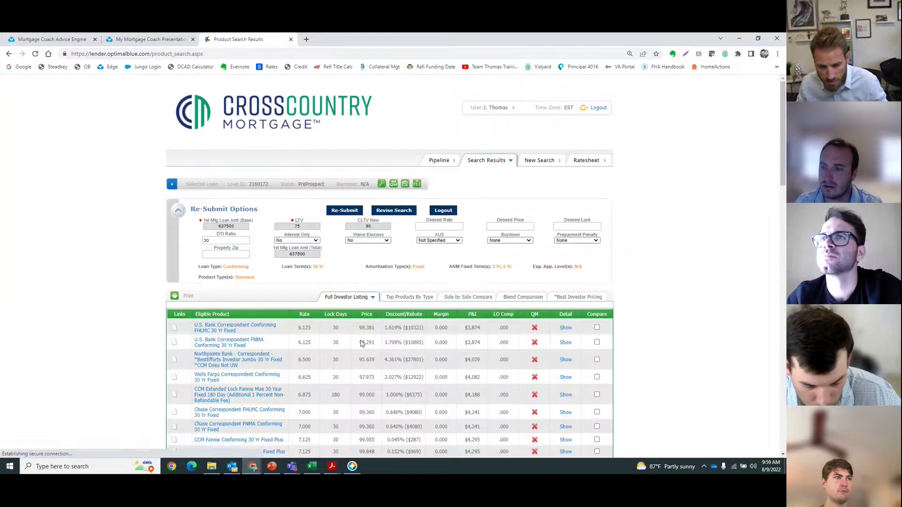
Find the extended lock products and show the pricing details of the CCM Extended Lock Fannie Mae 30 Year Fixed 270 Day product.
{"action": "scroll", "coordinate": [251, 334], "scroll_direction": "down", "scroll_amount": 3}
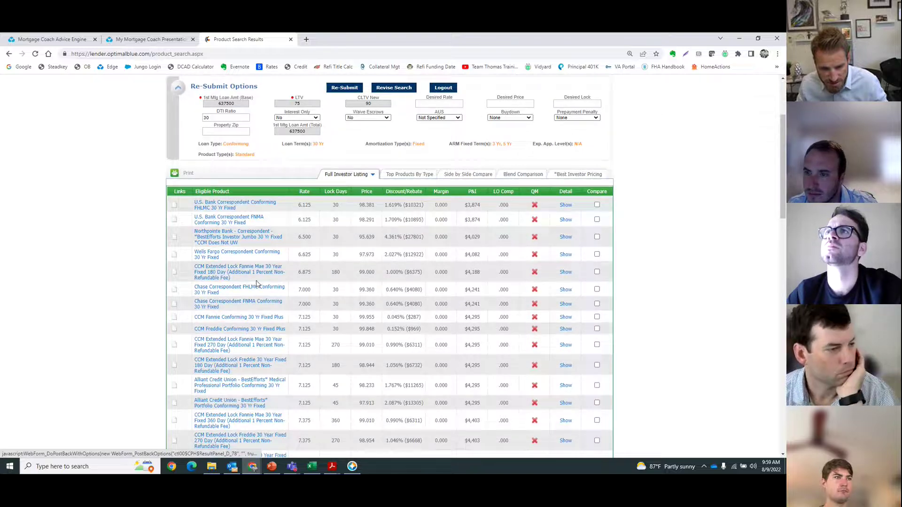
{"action": "left_click_drag", "start_coordinate": [256, 283], "coordinate": [197, 266]}
{"action": "scroll", "coordinate": [198, 271], "scroll_direction": "down", "scroll_amount": 1}
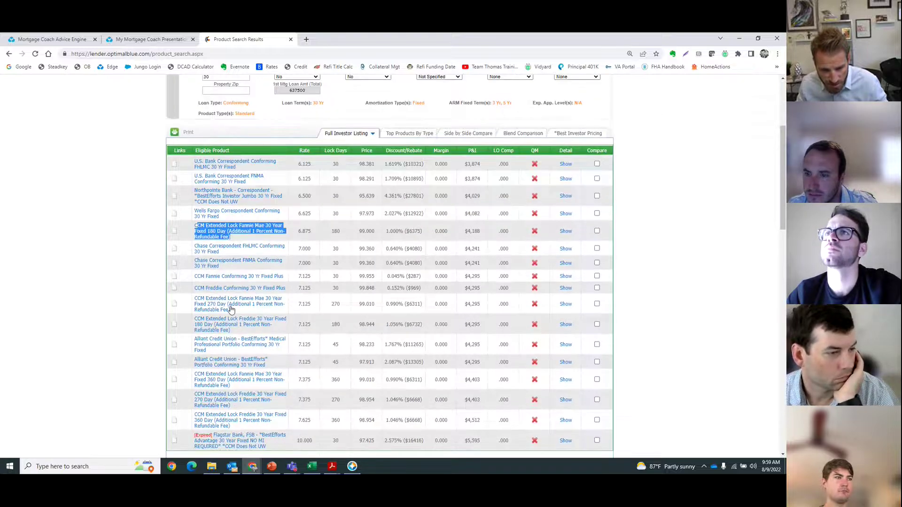
{"action": "left_click_drag", "start_coordinate": [237, 311], "coordinate": [196, 299]}
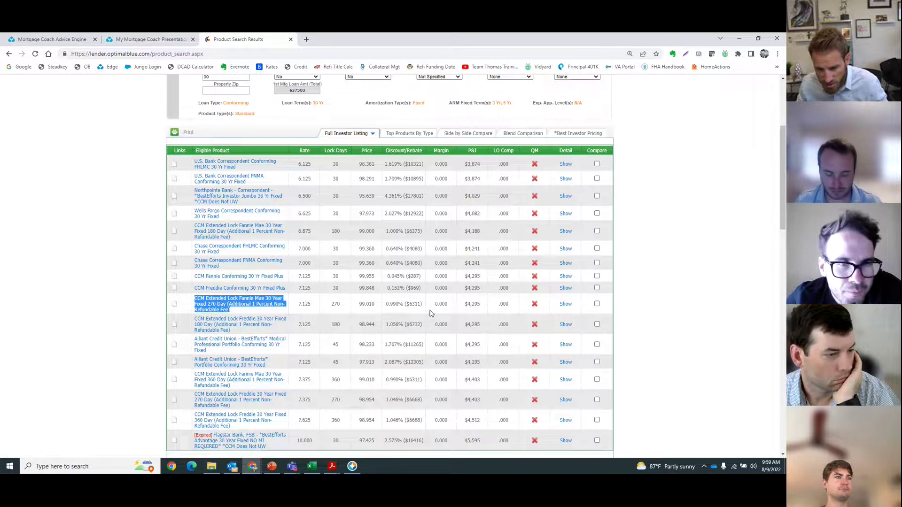
{"action": "left_click", "coordinate": [569, 305]}
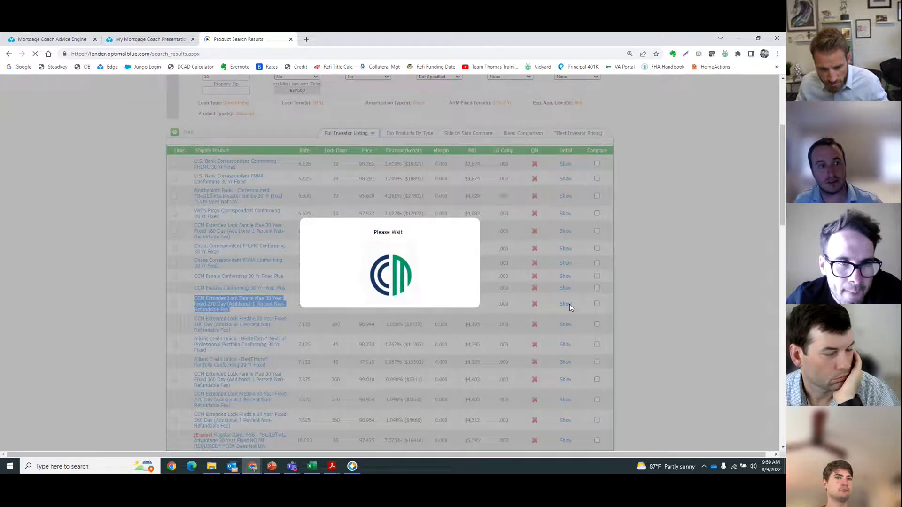
{"action": "scroll", "coordinate": [324, 330], "scroll_direction": "down", "scroll_amount": 3}
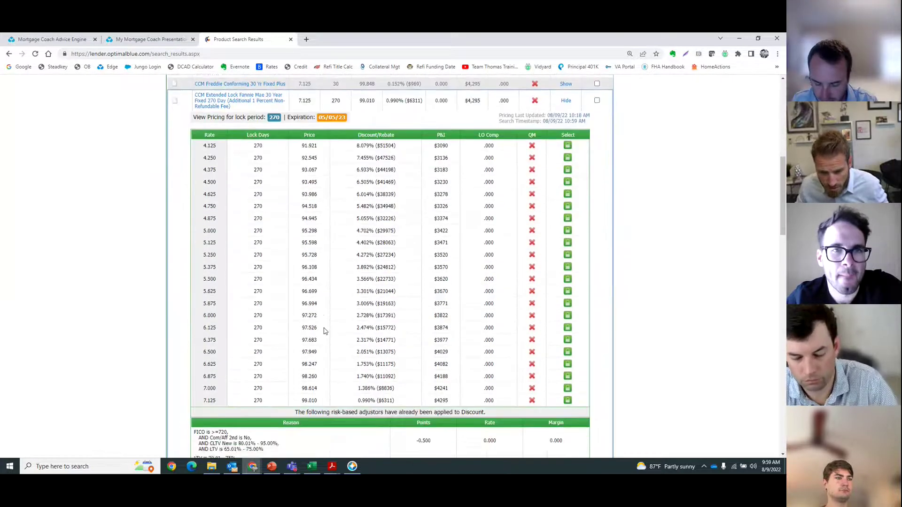
{"action": "scroll", "coordinate": [251, 262], "scroll_direction": "down", "scroll_amount": 7}
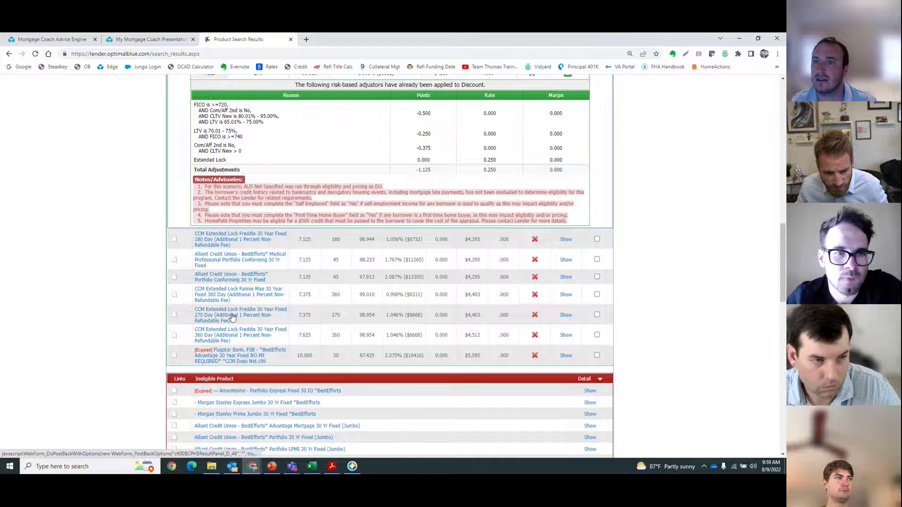
Show the CCM Extended Lock Freddie 30 Year Fixed 270 Day pricing and compare it with the Fannie Mae 270-day rates, including 7.000.
{"action": "scroll", "coordinate": [388, 312], "scroll_direction": "up", "scroll_amount": 5}
{"action": "left_click", "coordinate": [360, 294]}
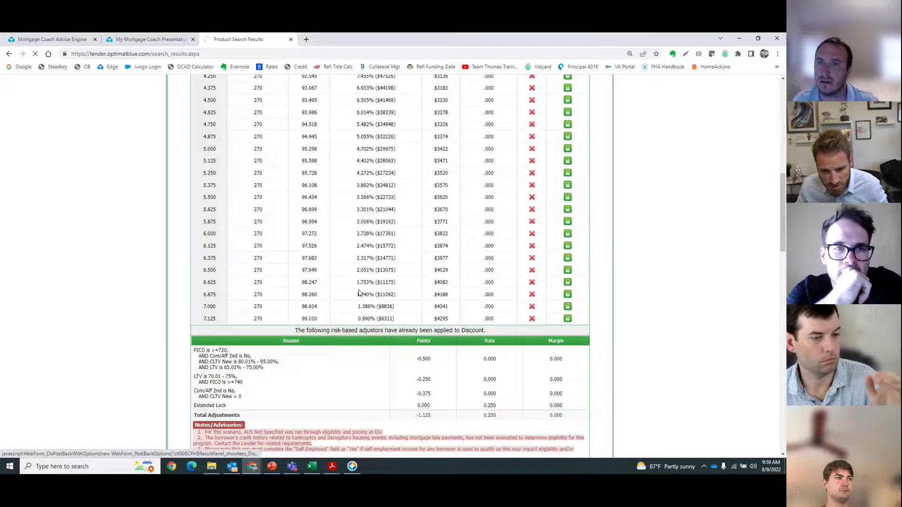
{"action": "scroll", "coordinate": [387, 348], "scroll_direction": "up", "scroll_amount": 5}
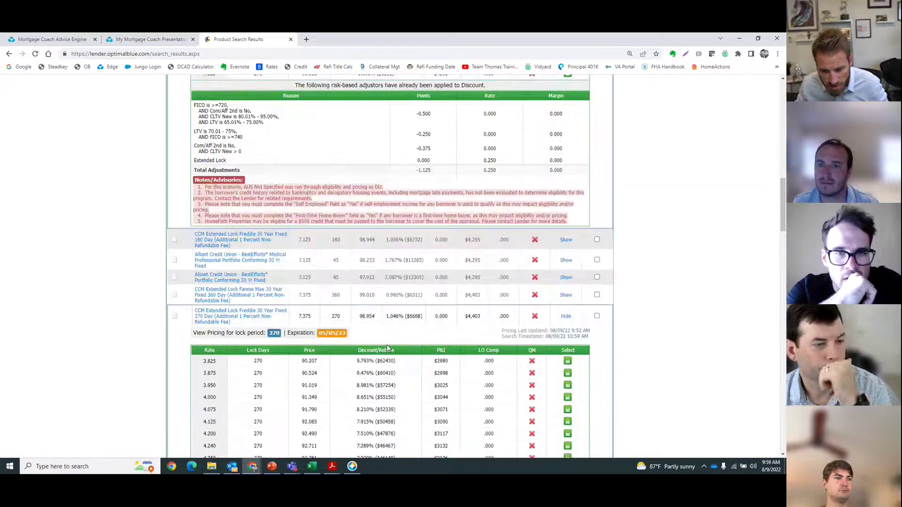
{"action": "scroll", "coordinate": [387, 347], "scroll_direction": "down", "scroll_amount": 8}
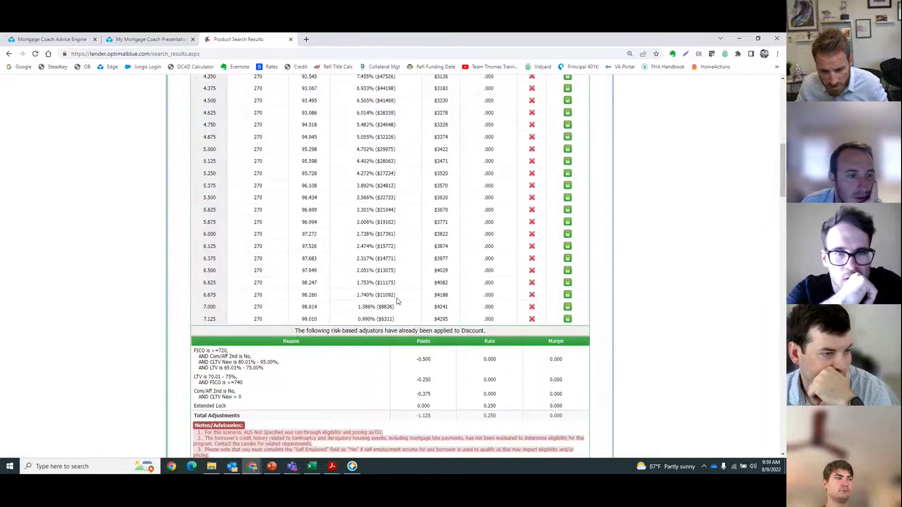
{"action": "left_click_drag", "start_coordinate": [396, 308], "coordinate": [196, 309]}
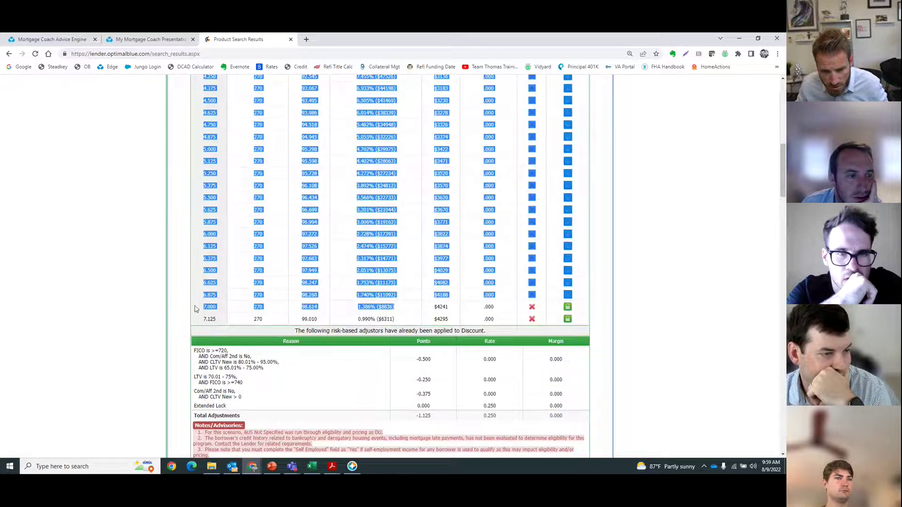
{"action": "left_click", "coordinate": [414, 311]}
{"action": "scroll", "coordinate": [409, 365], "scroll_direction": "up", "scroll_amount": 8}
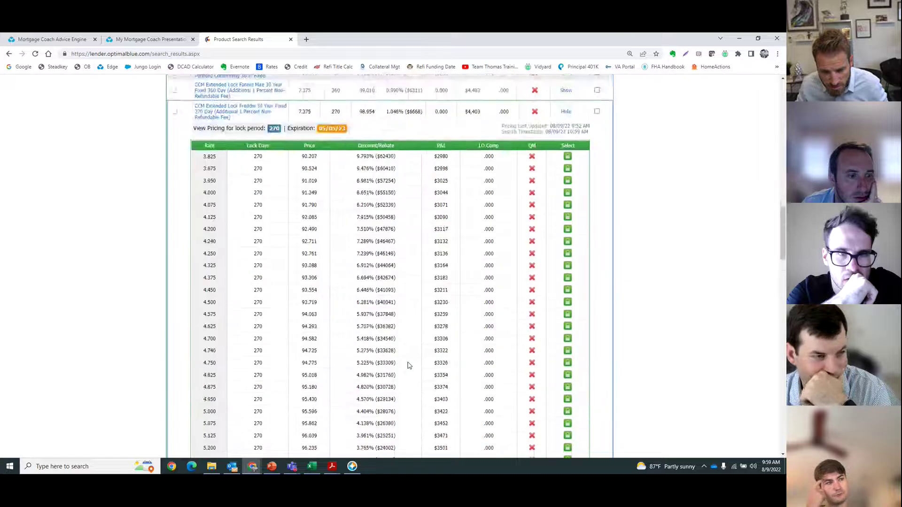
Compare the Freddie 270-day rates around 7.250 with the 7.000 row of the Fannie Mae 270-day pricing.
{"action": "scroll", "coordinate": [408, 365], "scroll_direction": "down", "scroll_amount": 8}
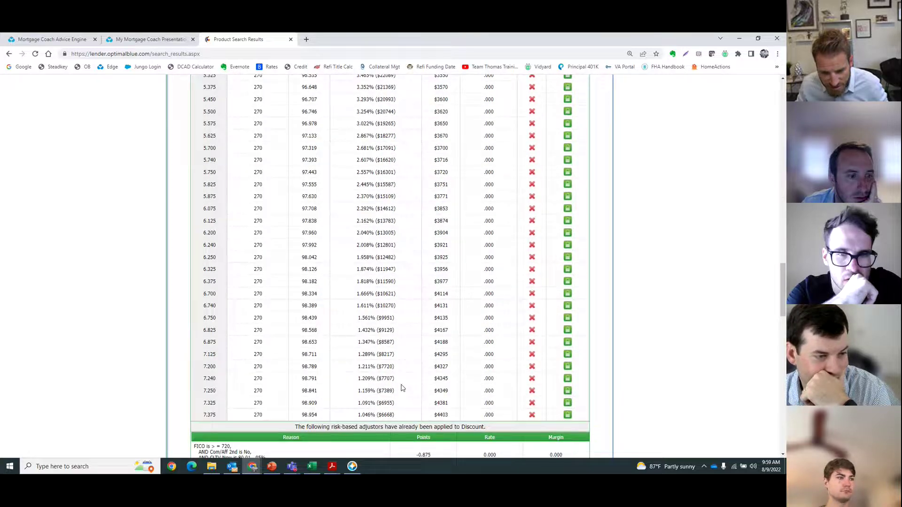
{"action": "left_click_drag", "start_coordinate": [407, 392], "coordinate": [226, 385]}
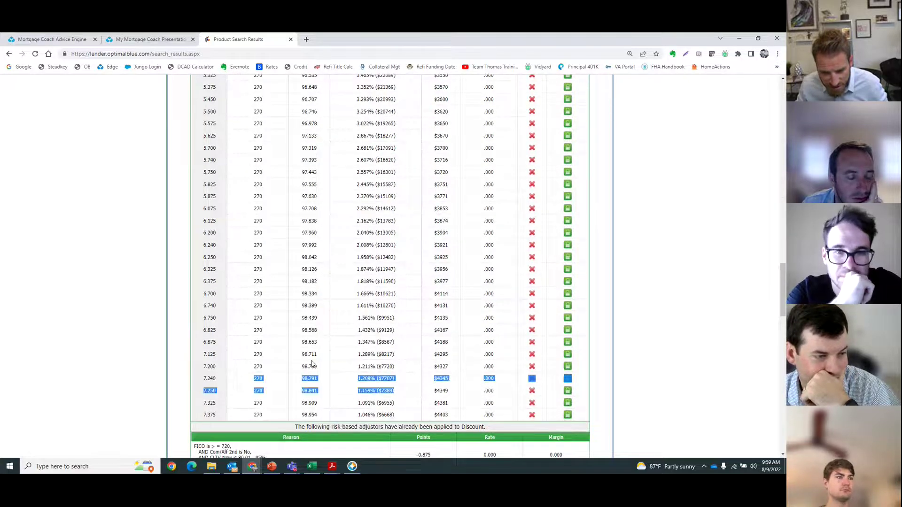
{"action": "scroll", "coordinate": [312, 363], "scroll_direction": "up", "scroll_amount": 18}
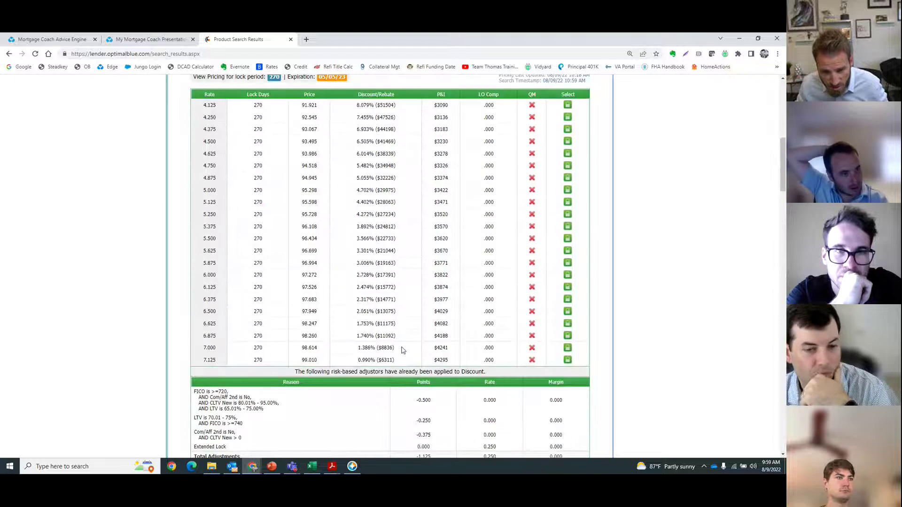
{"action": "left_click_drag", "start_coordinate": [401, 350], "coordinate": [244, 350]}
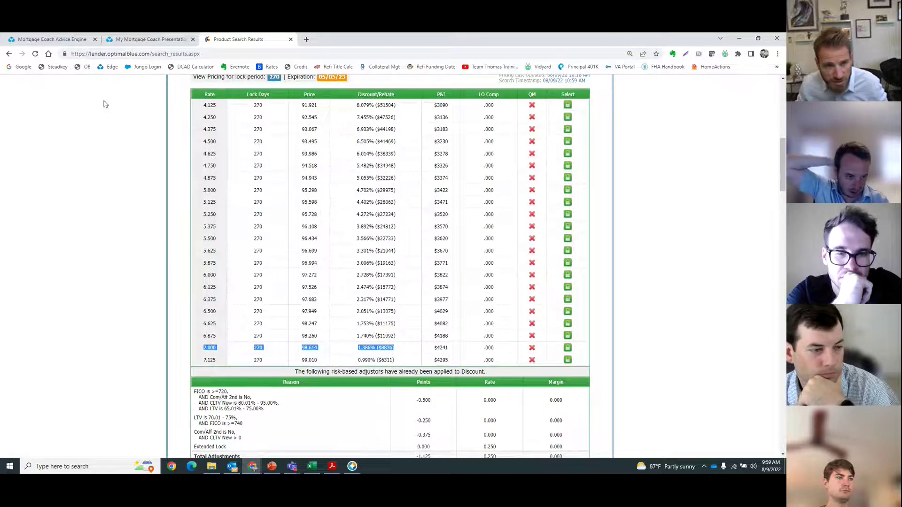
Switch to Mortgage Coach and set the first-lien interest rate of the 9 Mth Lock: 10% Down 1st+2nd Lien scenario to 7.000%.
{"action": "left_click", "coordinate": [54, 40]}
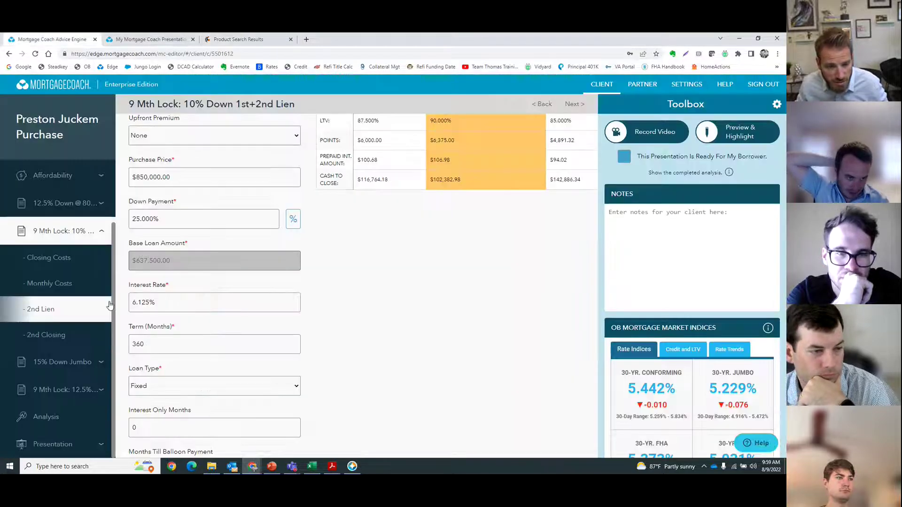
{"action": "left_click", "coordinate": [166, 304]}
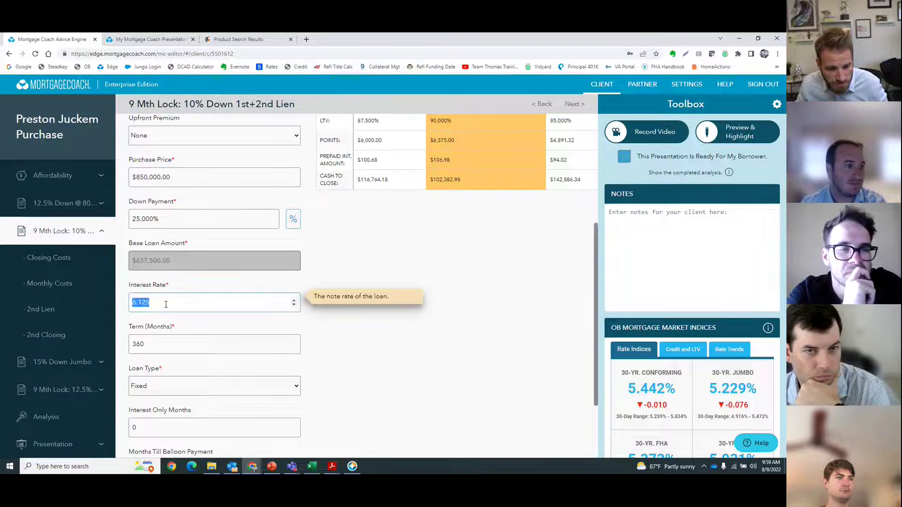
{"action": "type", "text": "5"}
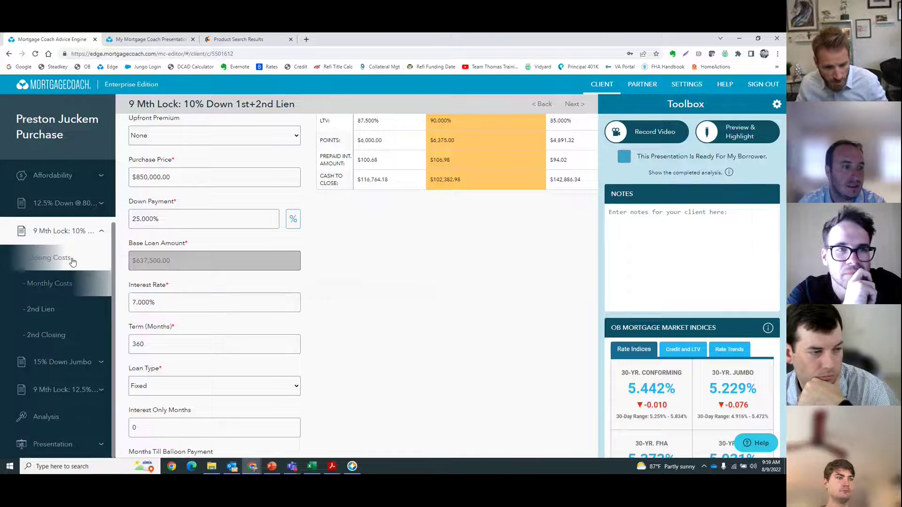
In the scenario's closing costs, set the points to 1.386% after checking the pricing results.
{"action": "left_click", "coordinate": [66, 260]}
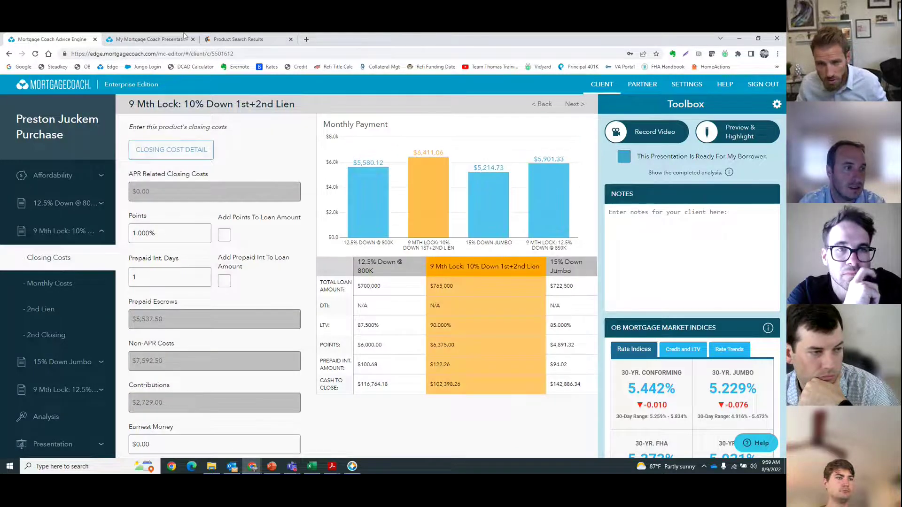
{"action": "left_click", "coordinate": [221, 39]}
{"action": "left_click", "coordinate": [52, 39]}
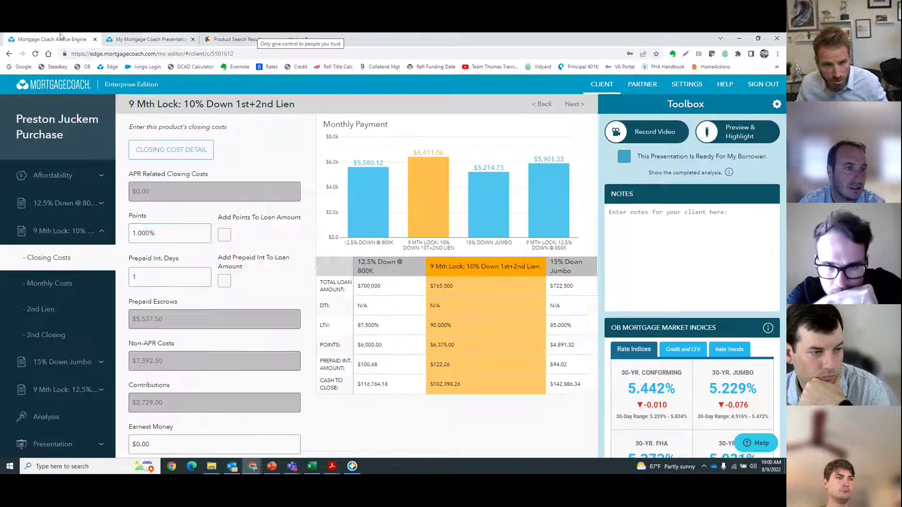
{"action": "left_click", "coordinate": [163, 233]}
{"action": "type", "text": "1.386"}
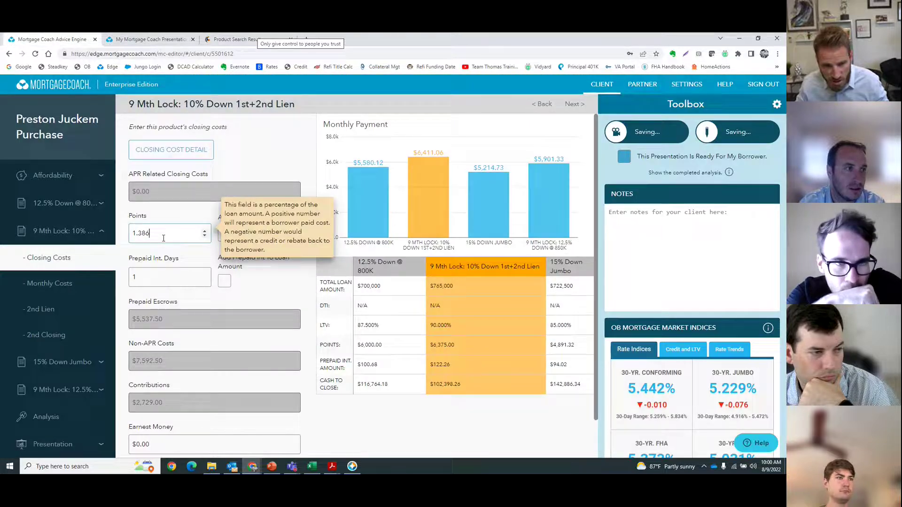
{"action": "key", "text": "Tab"}
Open the scenario's detailed closing costs and add a new fee row after the lender contribution.
{"action": "left_click", "coordinate": [171, 149]}
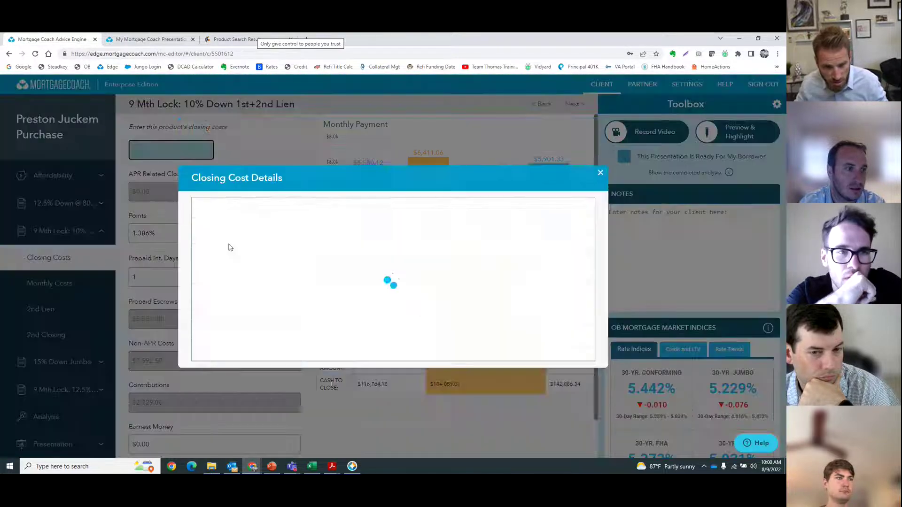
{"action": "scroll", "coordinate": [285, 319], "scroll_direction": "down", "scroll_amount": 2}
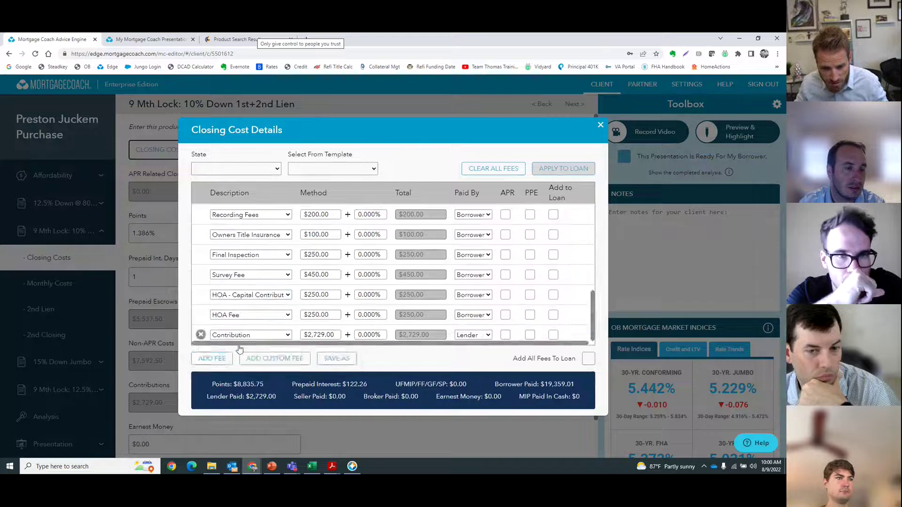
{"action": "left_click", "coordinate": [228, 359]}
{"action": "scroll", "coordinate": [249, 334], "scroll_direction": "down", "scroll_amount": 1}
Choose Lock Fee as the description of the new fee row.
{"action": "left_click", "coordinate": [254, 336]}
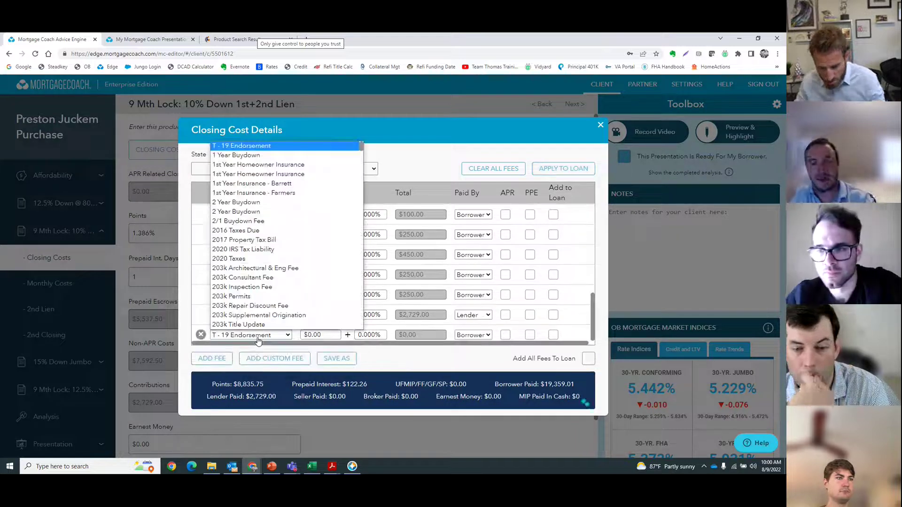
{"action": "key", "text": "l"}
{"action": "scroll", "coordinate": [264, 305], "scroll_direction": "down", "scroll_amount": 3}
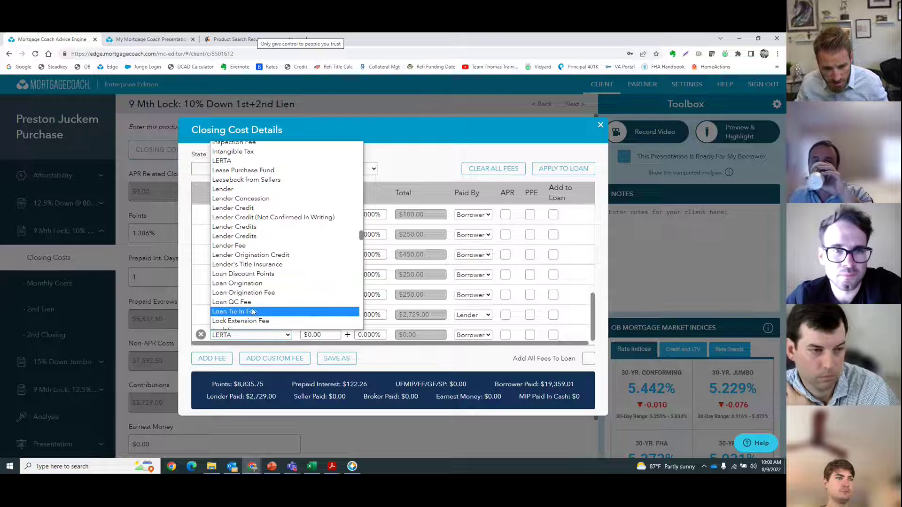
{"action": "scroll", "coordinate": [252, 301], "scroll_direction": "down", "scroll_amount": 3}
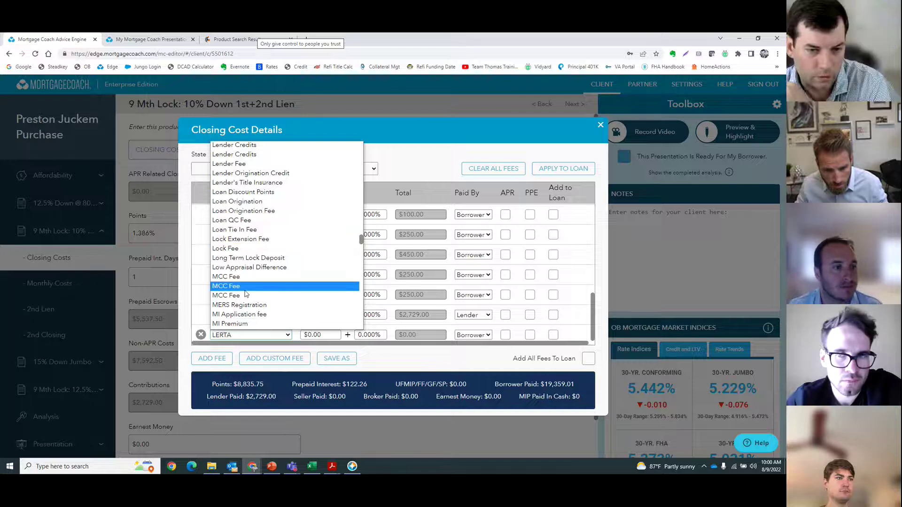
{"action": "scroll", "coordinate": [243, 300], "scroll_direction": "up", "scroll_amount": 3}
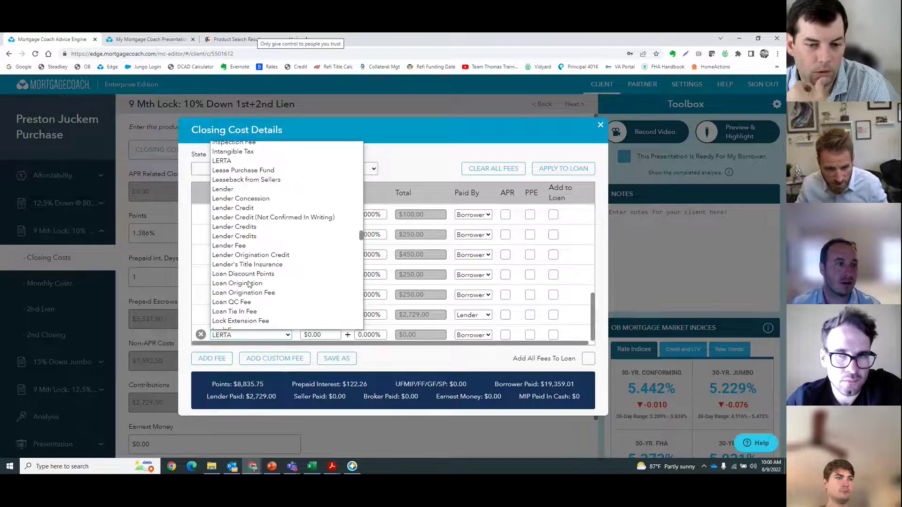
{"action": "scroll", "coordinate": [249, 284], "scroll_direction": "down", "scroll_amount": 5}
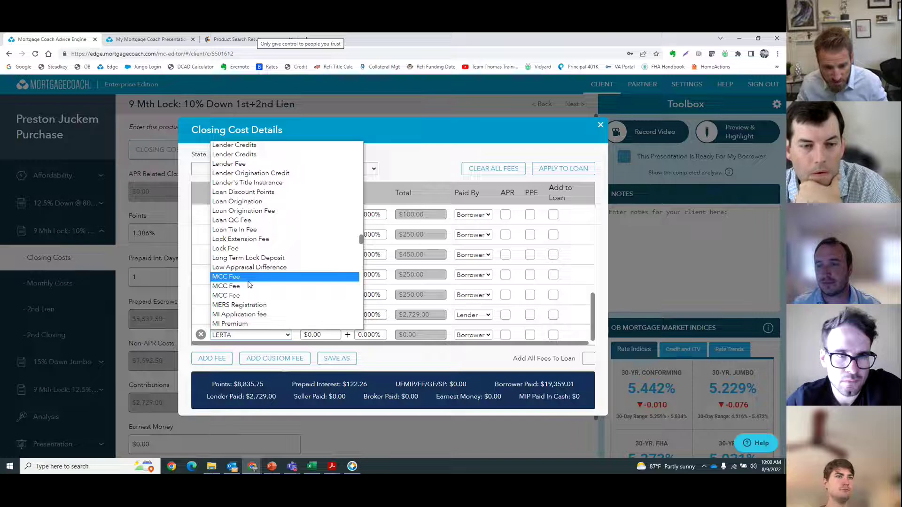
{"action": "scroll", "coordinate": [249, 282], "scroll_direction": "up", "scroll_amount": 3}
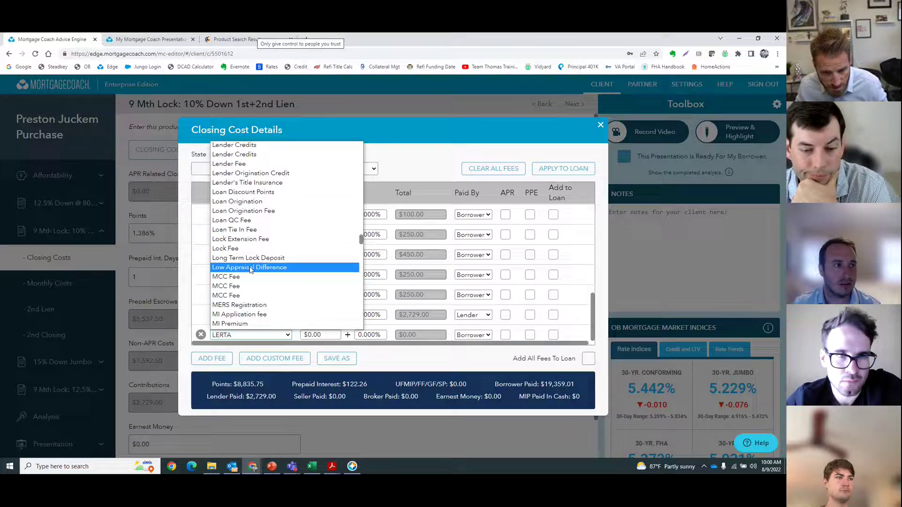
{"action": "left_click", "coordinate": [249, 249]}
Set the Lock Fee to 1.000% and apply the closing costs to the loan.
{"action": "left_click", "coordinate": [379, 336]}
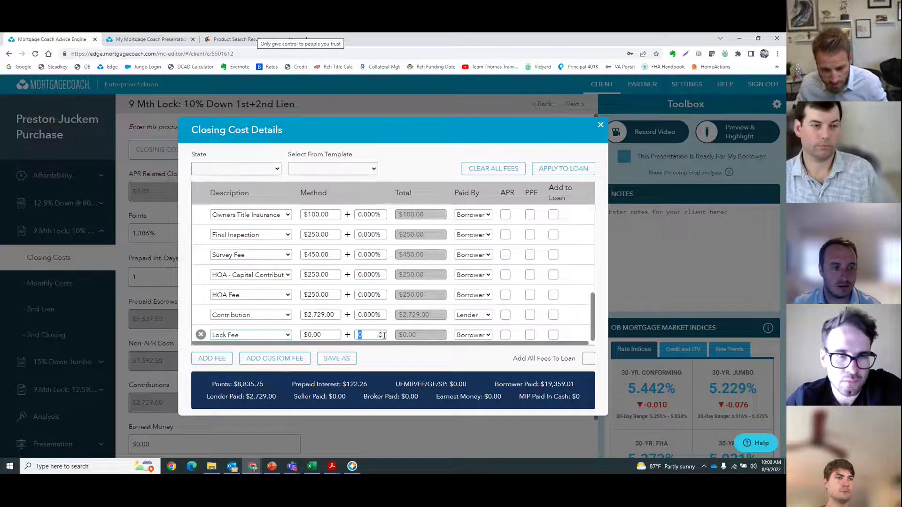
{"action": "type", "text": "1"}
{"action": "key", "text": "Tab"}
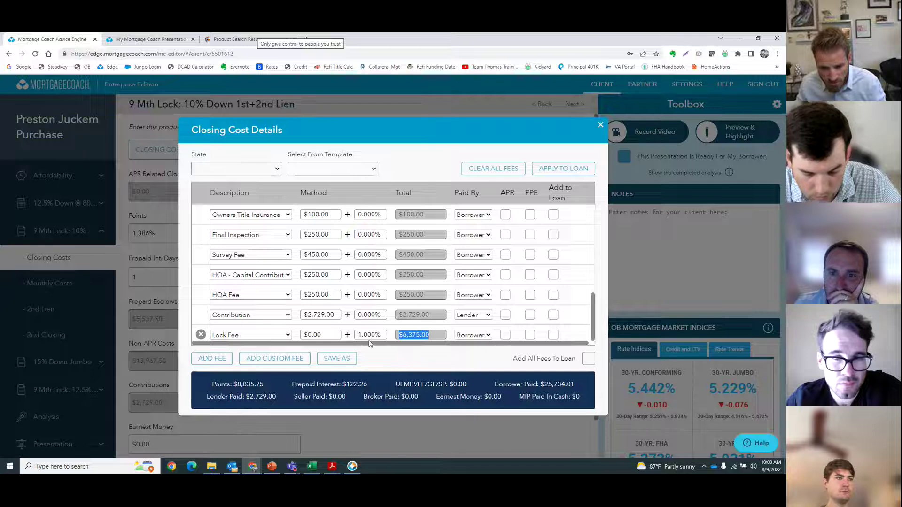
{"action": "left_click", "coordinate": [563, 168]}
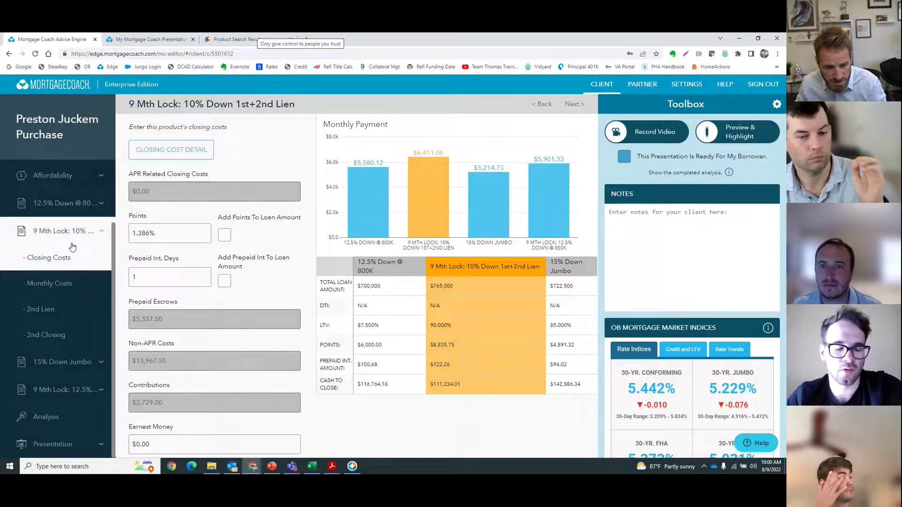
Check the 7.000 row of the 270-day pricing against the scenario's closing costs.
{"action": "left_click", "coordinate": [208, 38]}
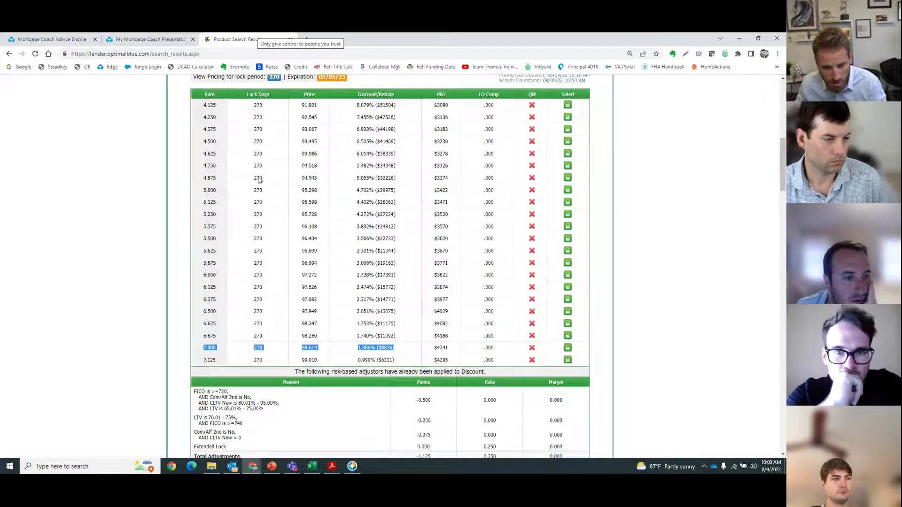
{"action": "left_click", "coordinate": [51, 39]}
{"action": "scroll", "coordinate": [163, 407], "scroll_direction": "down", "scroll_amount": 1}
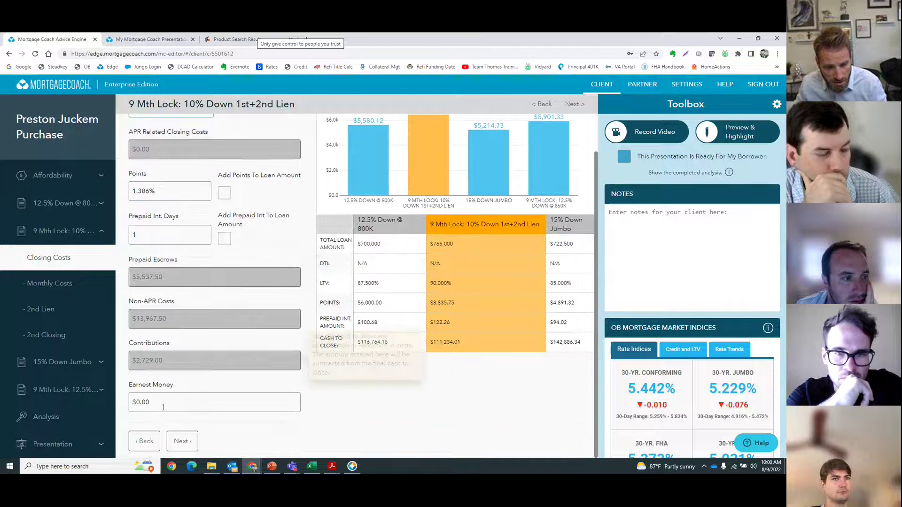
Review the presentation's summary and reinvestment comparison, focusing on the second lien of the 9 Mth Lock: 10% Down scenario.
{"action": "left_click", "coordinate": [151, 39]}
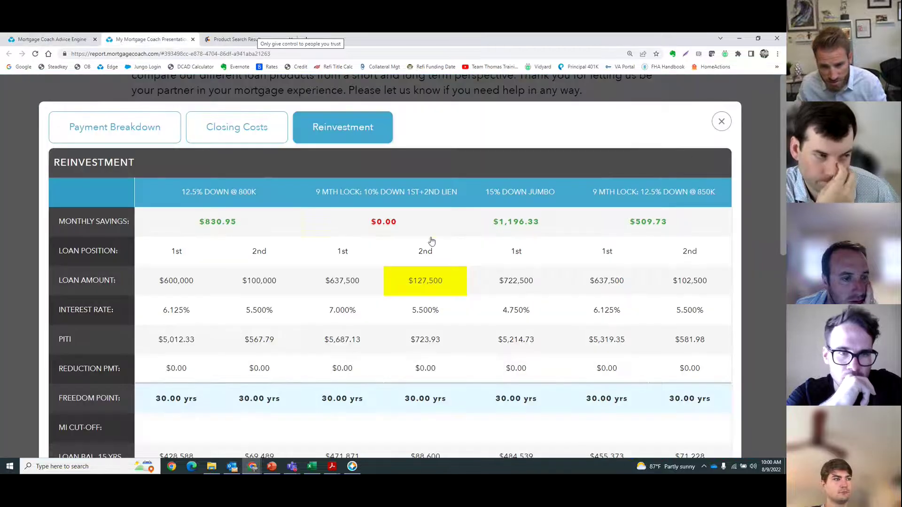
{"action": "left_click", "coordinate": [720, 123]}
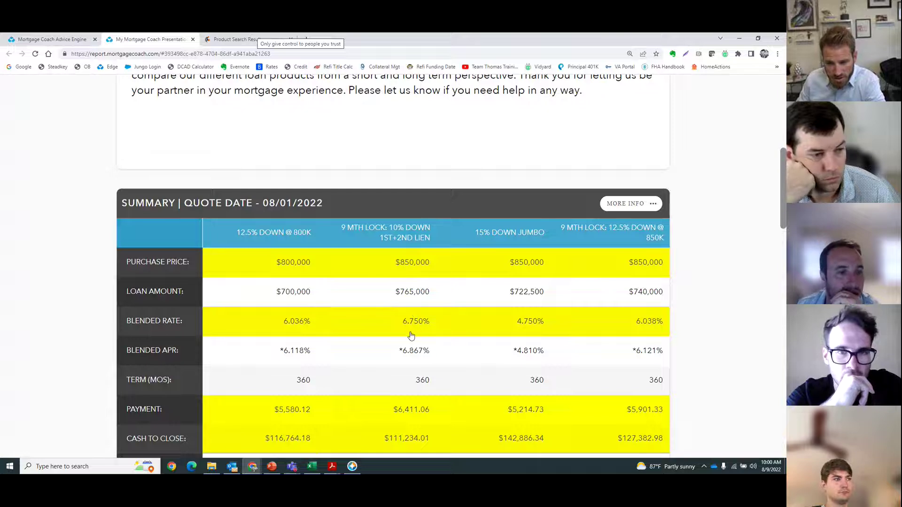
{"action": "left_click", "coordinate": [643, 206]}
{"action": "left_click", "coordinate": [413, 99]}
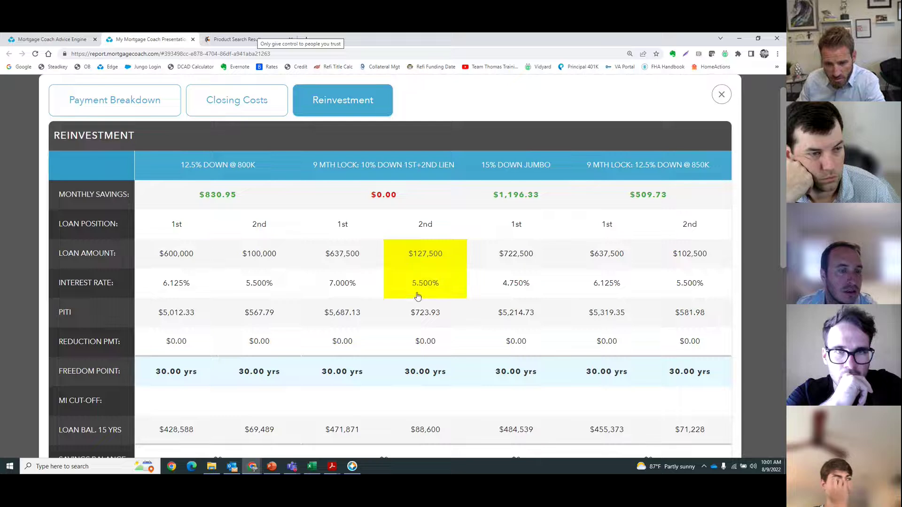
{"action": "left_click", "coordinate": [418, 293]}
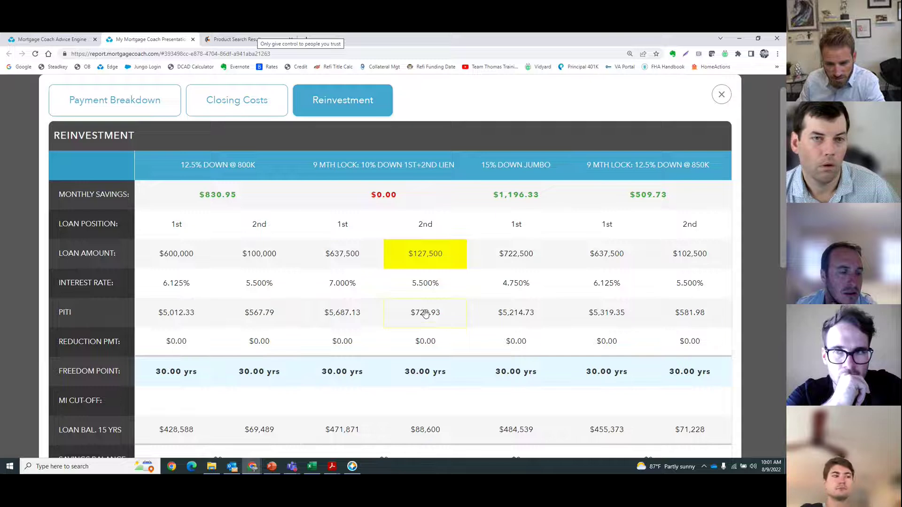
Reopen the search criteria for the loan in Optimal Blue and divide 850000 by 2 in Calculator.
{"action": "left_click", "coordinate": [233, 39]}
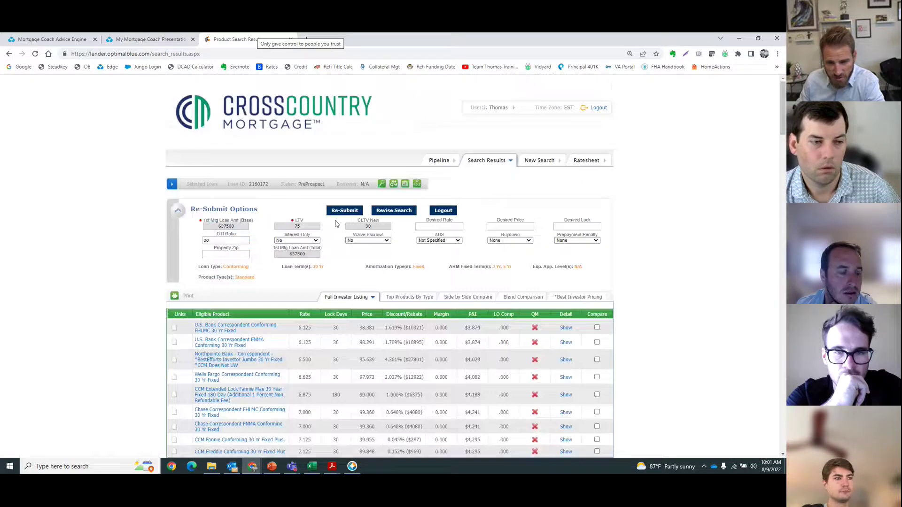
{"action": "left_click", "coordinate": [381, 185]}
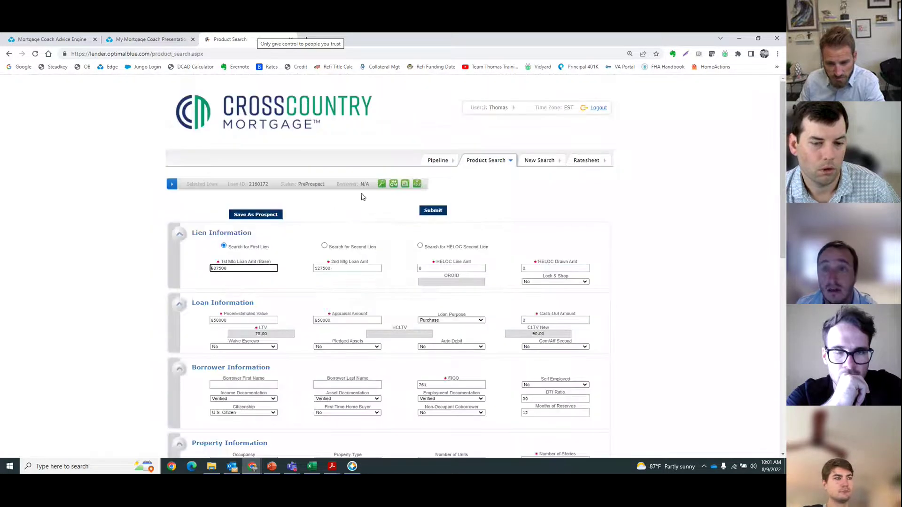
{"action": "left_click", "coordinate": [9, 467]}
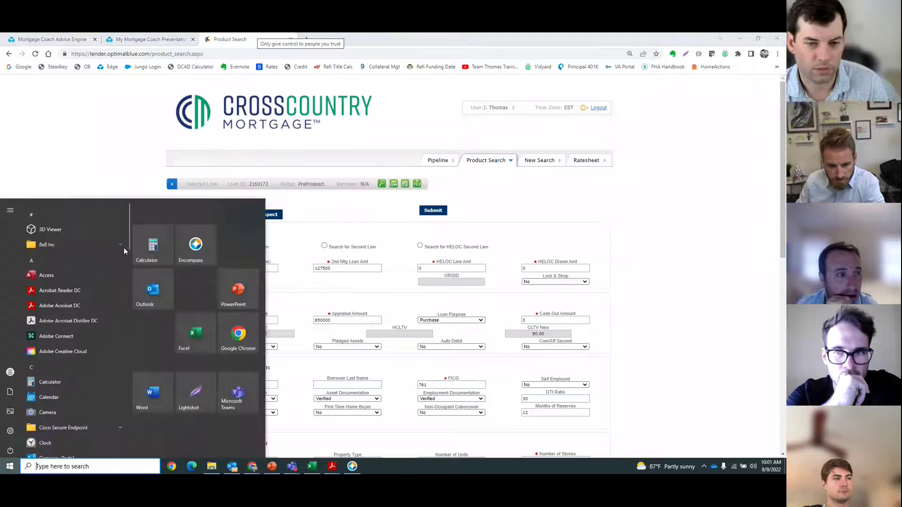
{"action": "left_click", "coordinate": [154, 240]}
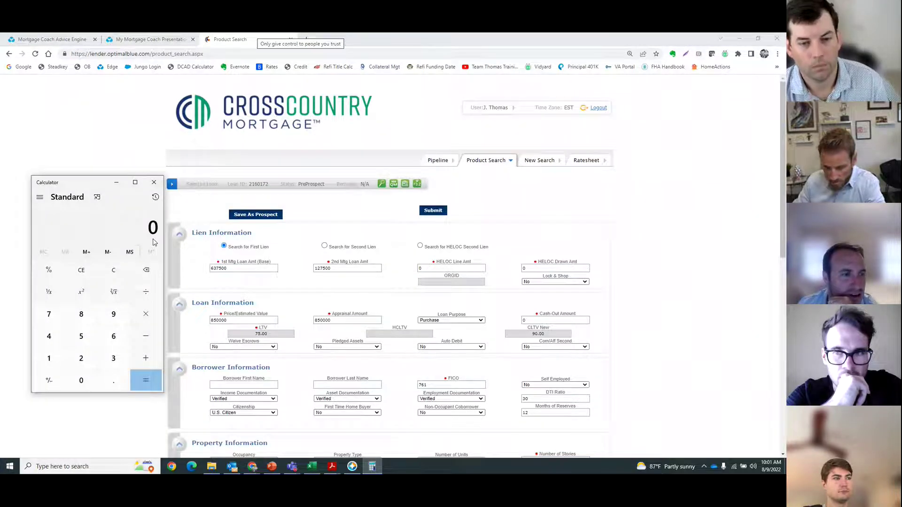
{"action": "type", "text": "8500000"}
{"action": "key", "text": "slash"}
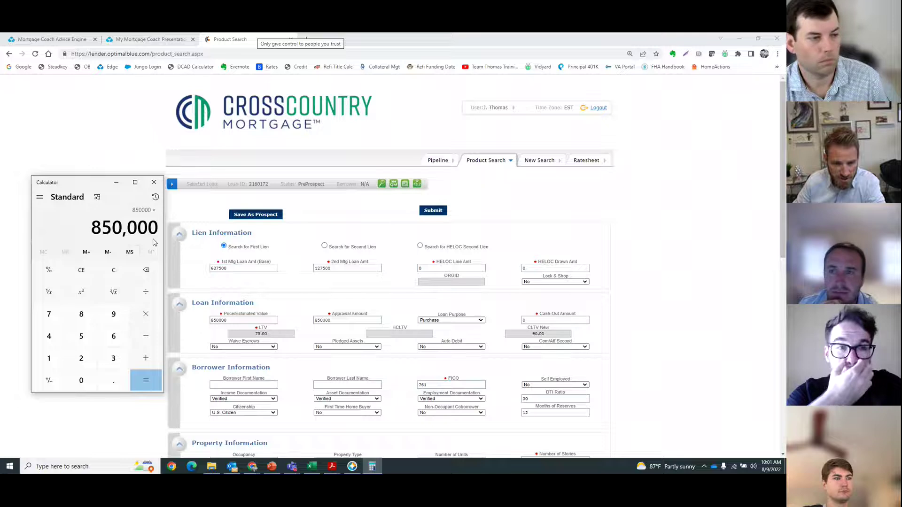
{"action": "key", "text": "2"}
{"action": "key", "text": "Return"}
Change the first mortgage base loan amount in the search criteria to 425000.
{"action": "left_click", "coordinate": [220, 270]}
{"action": "double_click", "coordinate": [219, 269]}
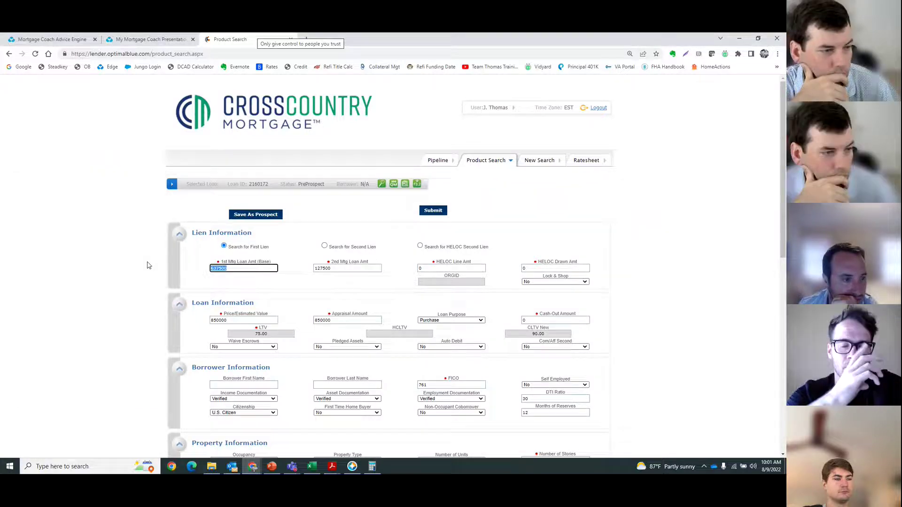
{"action": "type", "text": "425000"}
{"action": "key", "text": "Tab"}
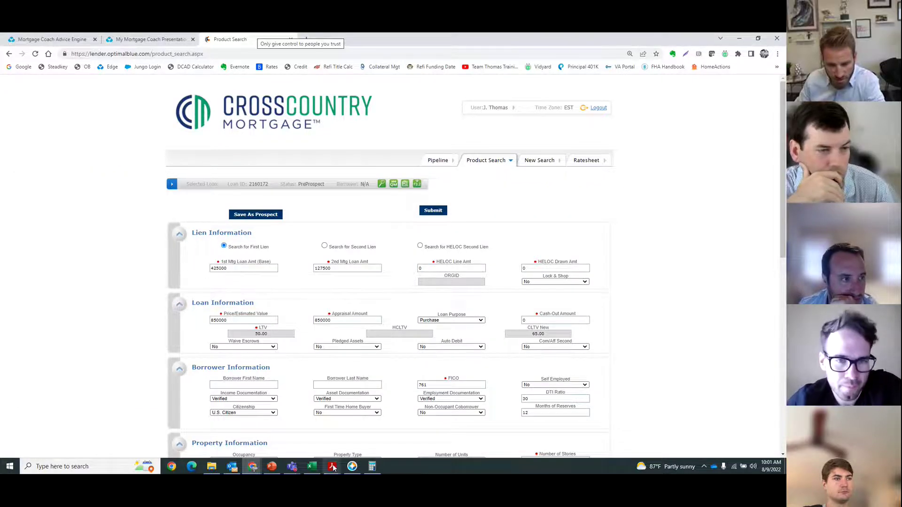
Multiply 850000 by .9 in Calculator and subtract 425000 from the result.
{"action": "key", "text": "alt+Tab"}
{"action": "left_click", "coordinate": [115, 270]}
{"action": "type", "text": "8"}
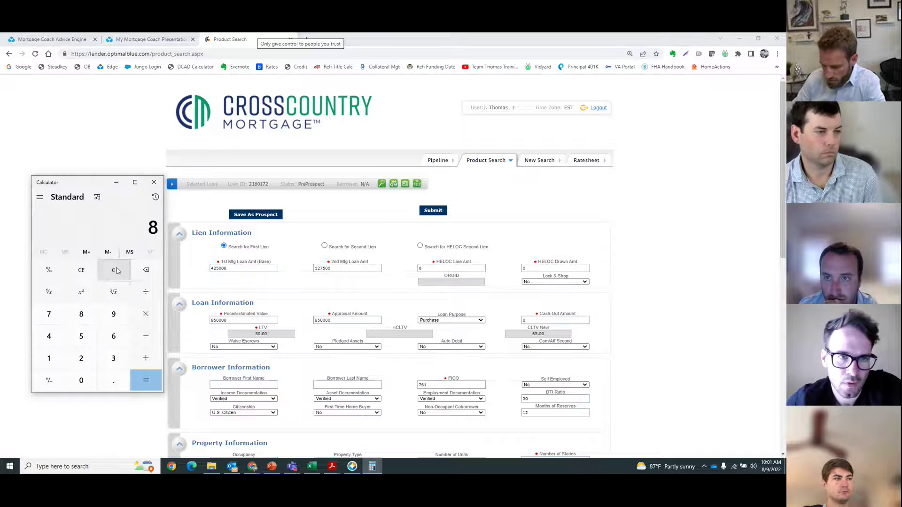
{"action": "type", "text": "50000*."}
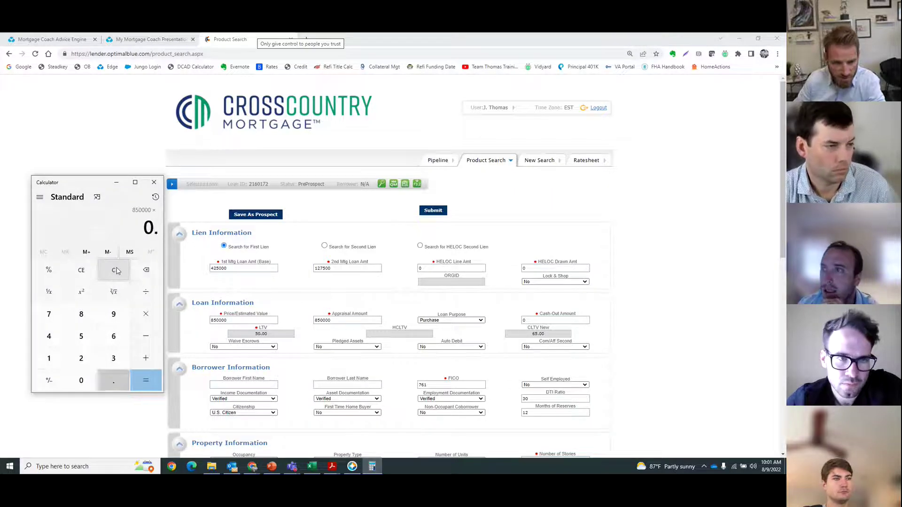
{"action": "type", "text": "9"}
{"action": "key", "text": "Return"}
{"action": "type", "text": "-425000"}
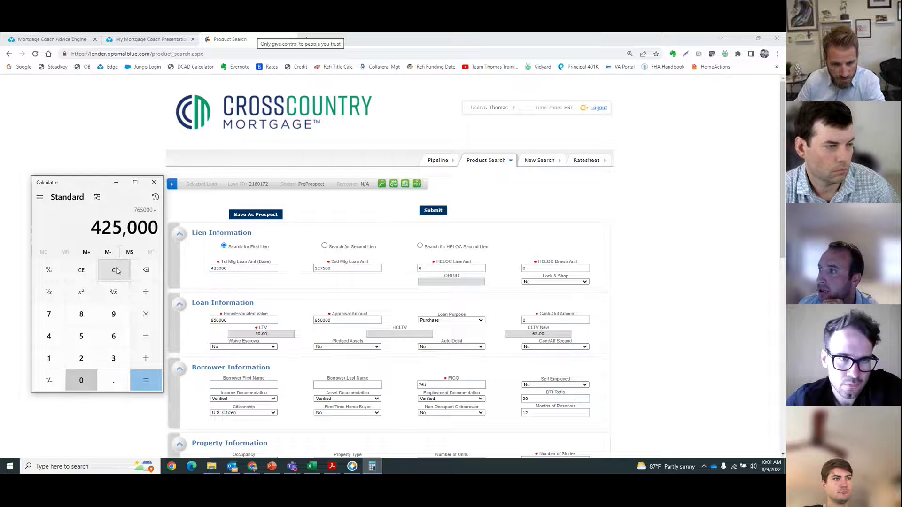
{"action": "key", "text": "Return"}
Open certifiedfunding.net/texas/rate_sheets.html in a new browser tab and view the purchase rates for Dallas & Surrounding Areas.
{"action": "left_click", "coordinate": [560, 46]}
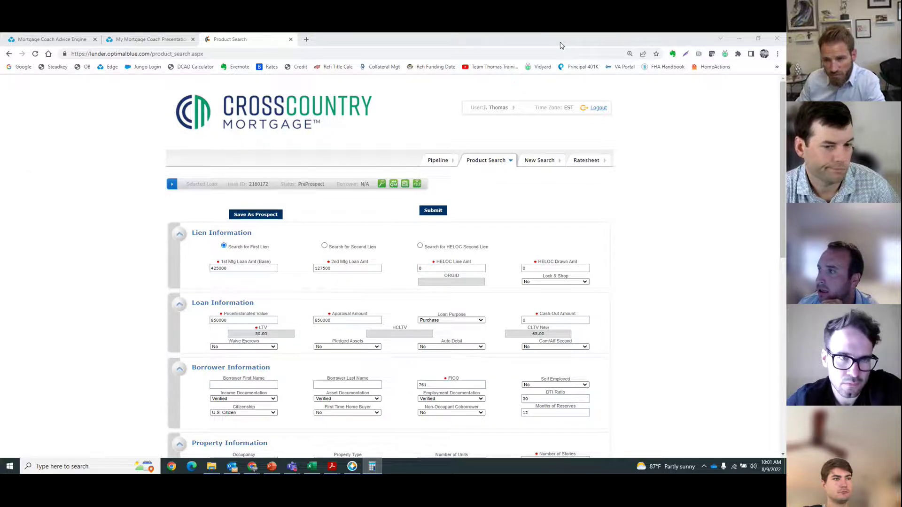
{"action": "left_click_drag", "start_coordinate": [561, 46], "coordinate": [545, 35]}
{"action": "left_click", "coordinate": [590, 109]}
{"action": "left_click", "coordinate": [154, 52]}
{"action": "type", "text": "certifiedfunding.net/texas/rate_sheets.html"}
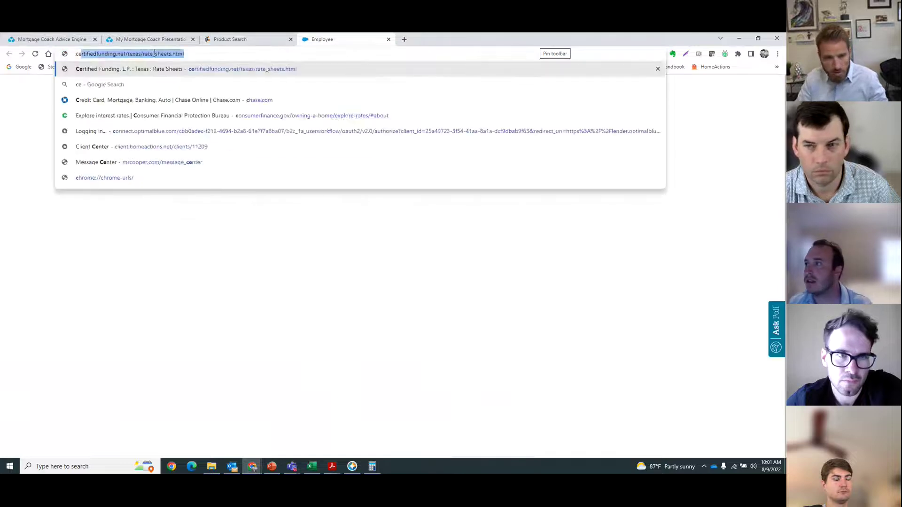
{"action": "key", "text": "Return"}
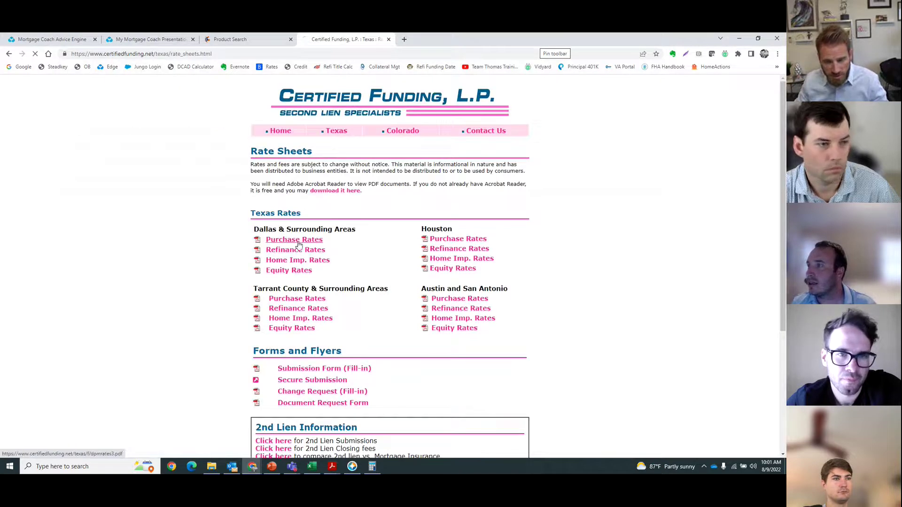
{"action": "left_click", "coordinate": [299, 243]}
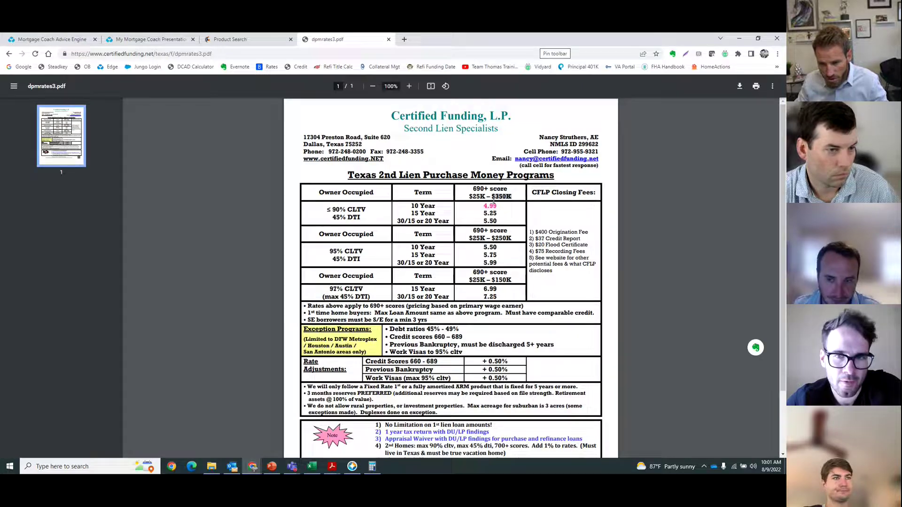
Check the Calculator result and set the second mortgage loan amount in the Optimal Blue search criteria to 340000.
{"action": "left_click", "coordinate": [226, 40]}
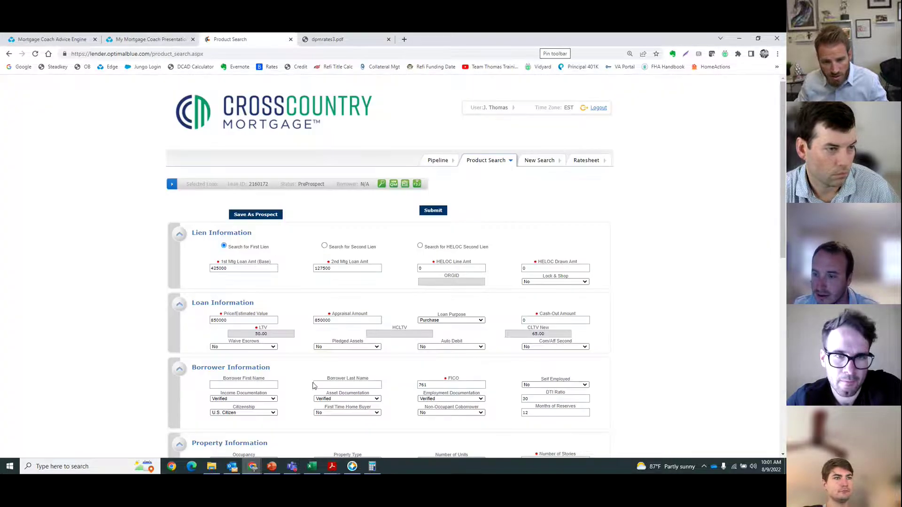
{"action": "left_click", "coordinate": [371, 467]}
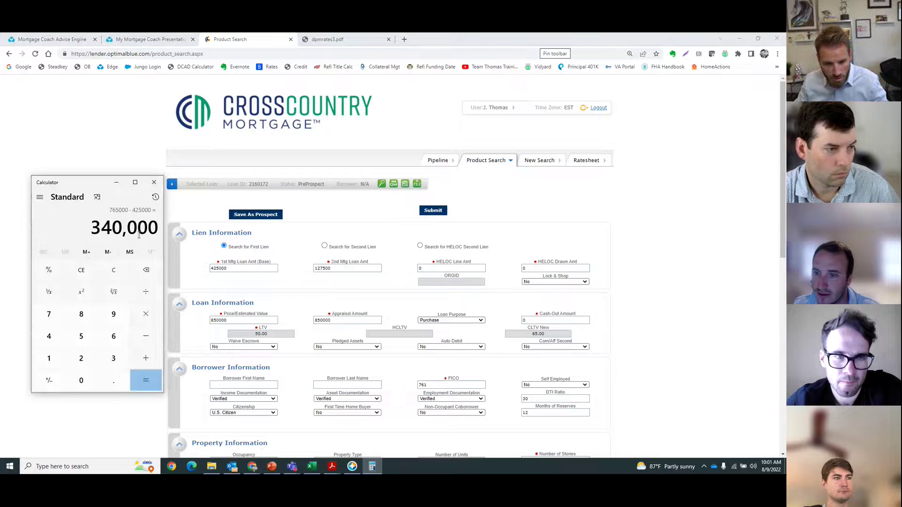
{"action": "key", "text": "alt+Tab"}
{"action": "type", "text": "3"}
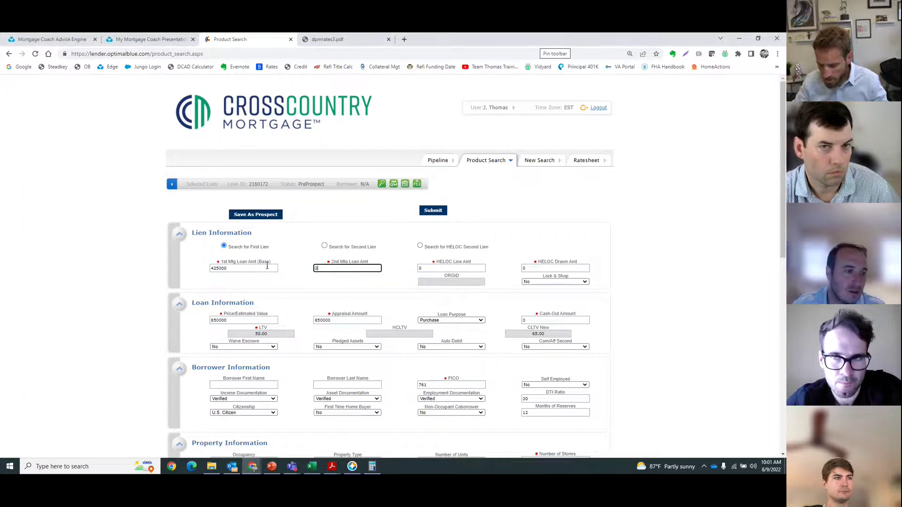
{"action": "type", "text": "40000"}
{"action": "key", "text": "Tab"}
{"action": "left_click", "coordinate": [416, 367]}
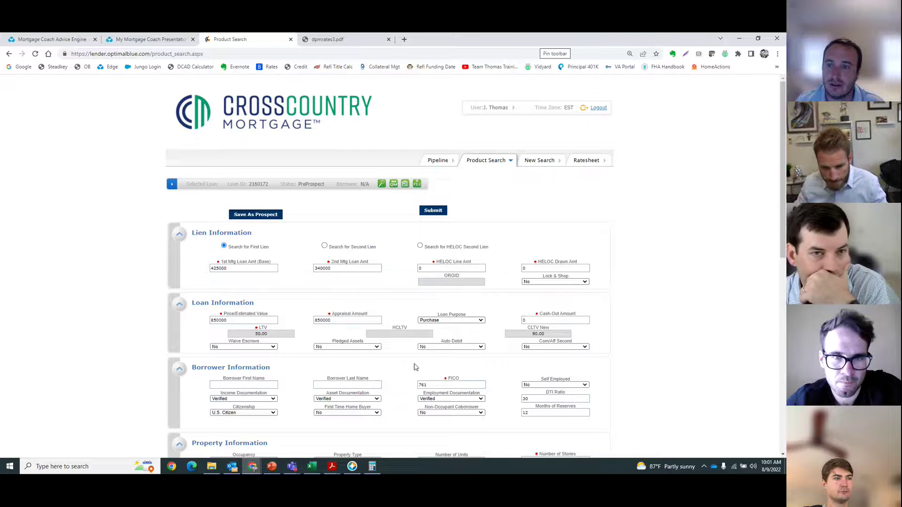
Submit the revised first-lien product search in Optimal Blue.
{"action": "scroll", "coordinate": [415, 367], "scroll_direction": "down", "scroll_amount": 6}
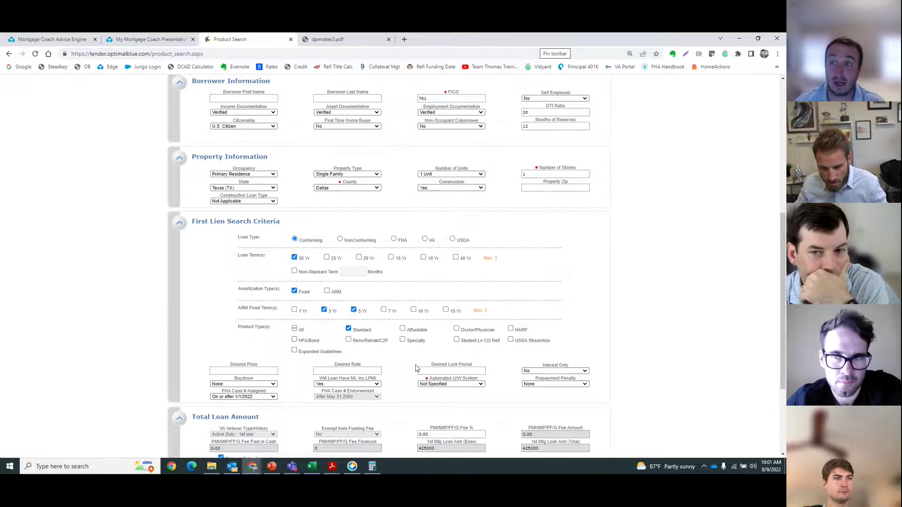
{"action": "scroll", "coordinate": [415, 367], "scroll_direction": "down", "scroll_amount": 3}
{"action": "left_click", "coordinate": [436, 350]}
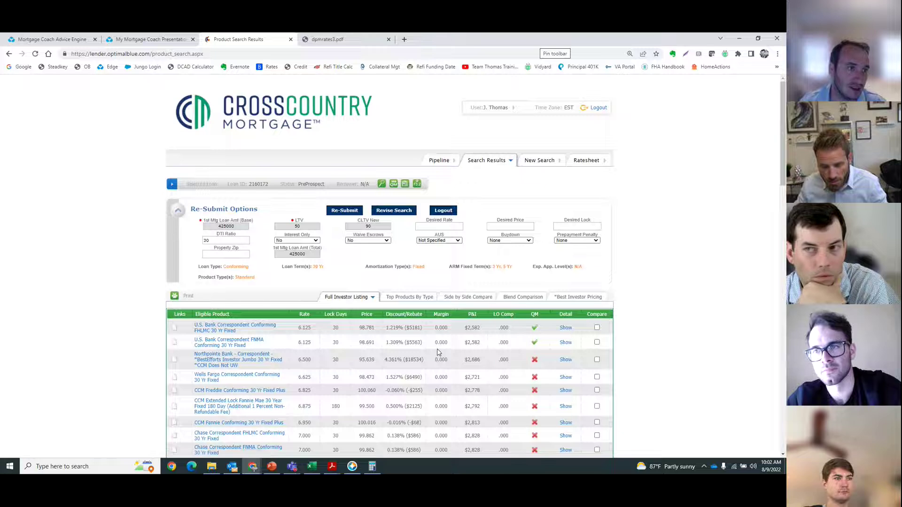
Open the pricing of the CCM Extended Lock Fannie Mae 30 Year Fixed 270 Day product and highlight the 6.875 row.
{"action": "scroll", "coordinate": [311, 356], "scroll_direction": "down", "scroll_amount": 3}
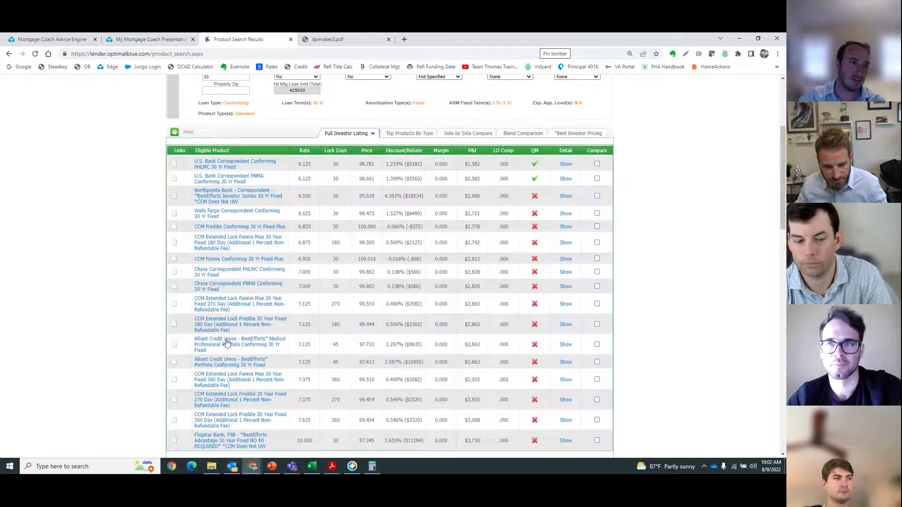
{"action": "scroll", "coordinate": [227, 343], "scroll_direction": "down", "scroll_amount": 1}
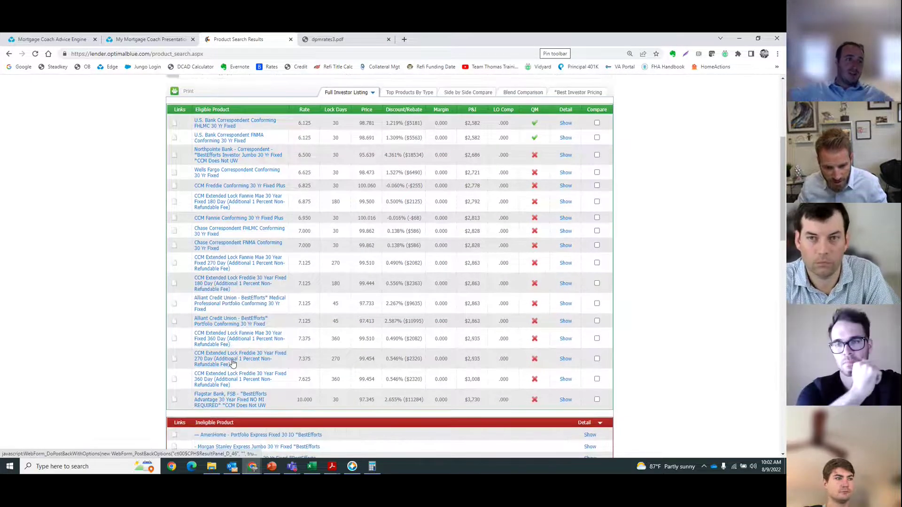
{"action": "left_click", "coordinate": [230, 265]}
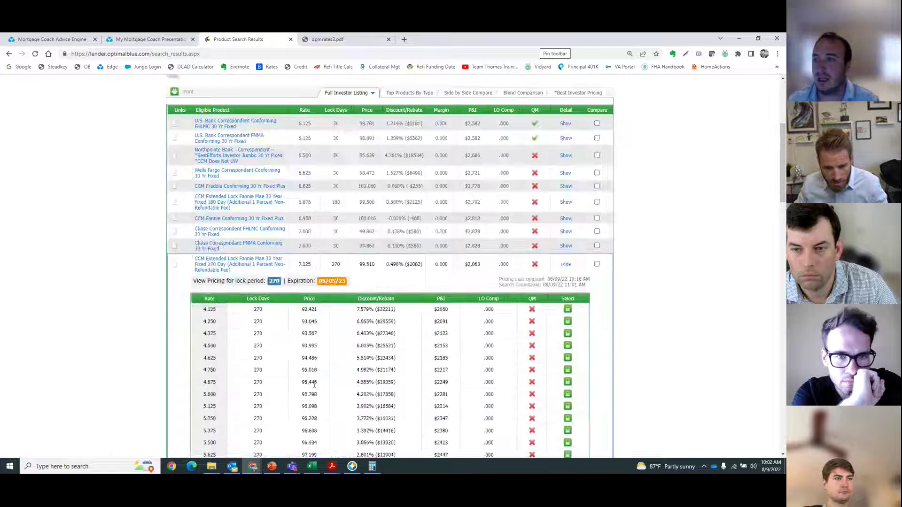
{"action": "scroll", "coordinate": [314, 386], "scroll_direction": "down", "scroll_amount": 5}
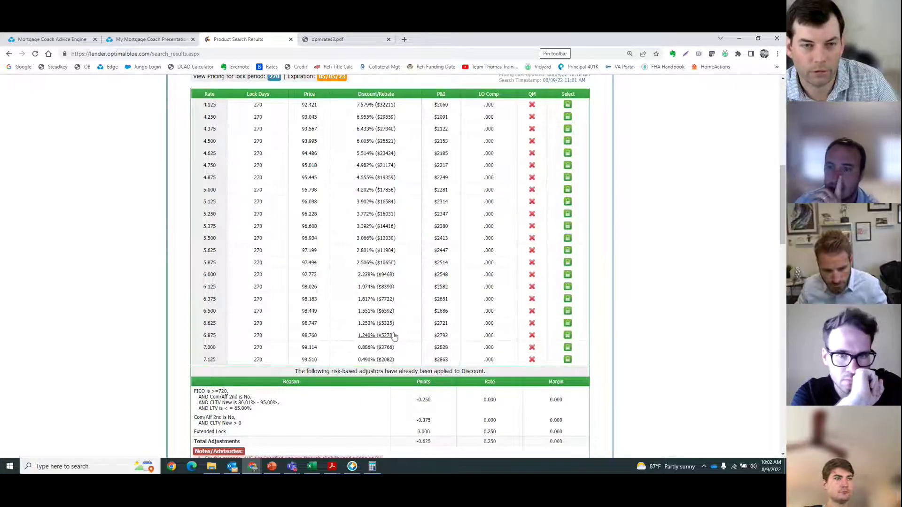
{"action": "left_click_drag", "start_coordinate": [404, 340], "coordinate": [203, 335]}
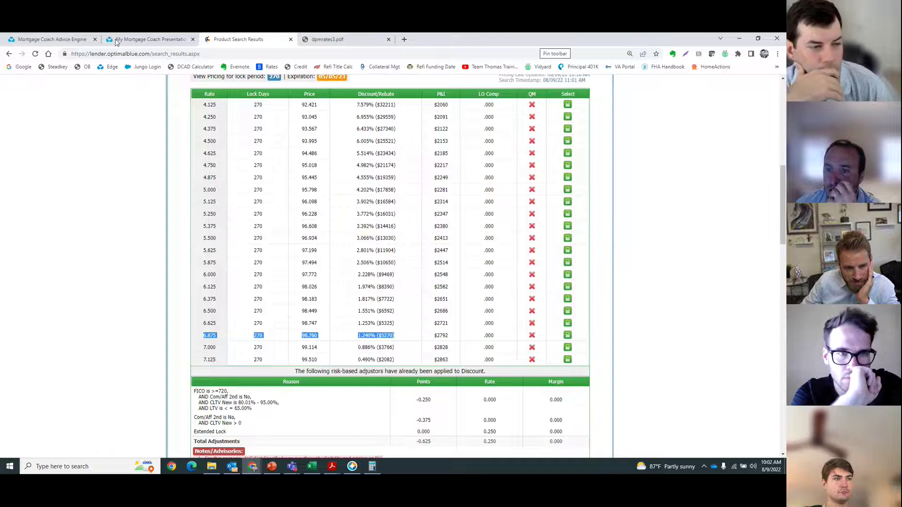
Switch to Mortgage Coach and set the first-lien interest rate of the 9 Mth Lock: 10% Down 1st+2nd Lien scenario to 6.875.
{"action": "left_click", "coordinate": [52, 39]}
{"action": "left_click", "coordinate": [66, 238]}
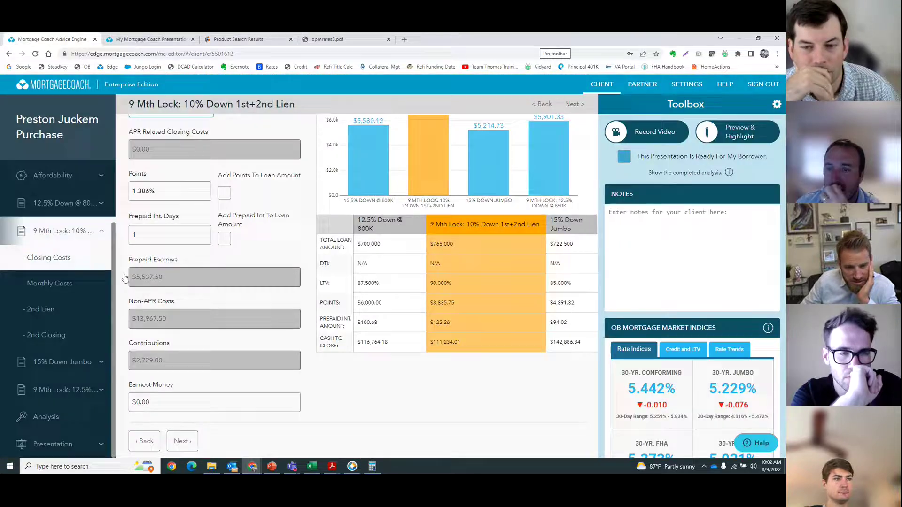
{"action": "double_click", "coordinate": [162, 384]}
{"action": "type", "text": "6.875"}
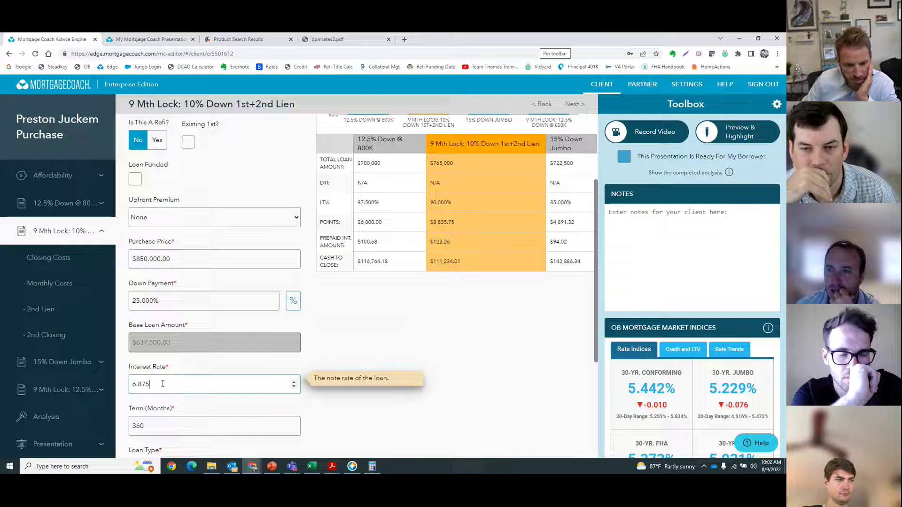
Check the 6.875 row's discount in Optimal Blue and set the points in the scenario's closing costs to 1.24.
{"action": "left_click", "coordinate": [59, 266]}
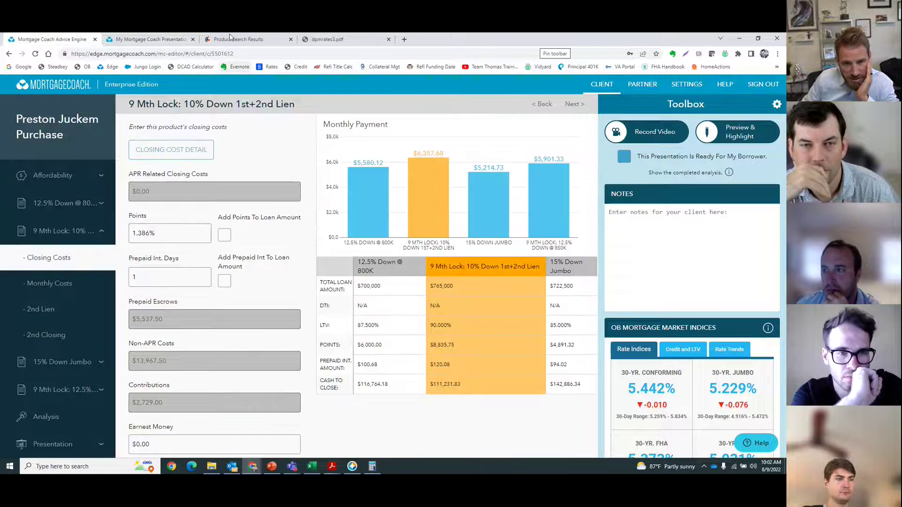
{"action": "left_click", "coordinate": [232, 40]}
{"action": "left_click", "coordinate": [75, 39]}
{"action": "double_click", "coordinate": [151, 234]}
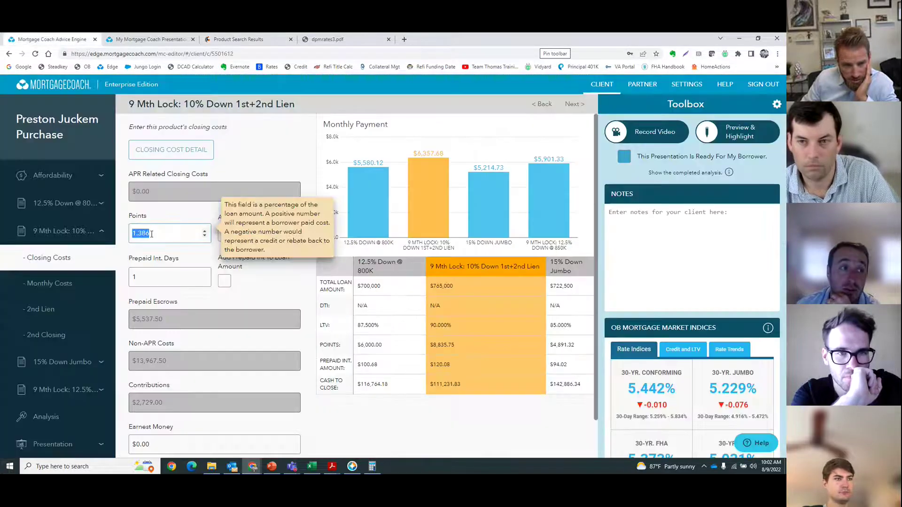
{"action": "type", "text": "1.24"}
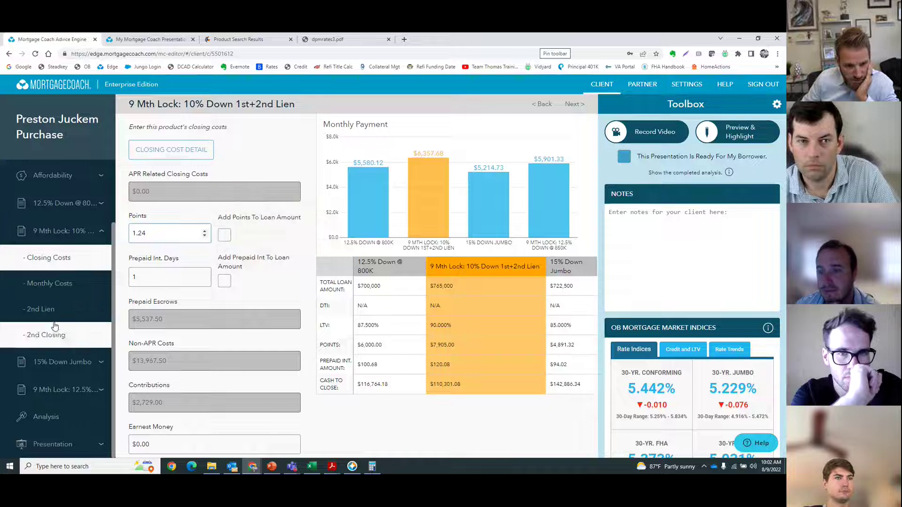
Set the base loan amount of the scenario's second lien to 340,000.
{"action": "left_click", "coordinate": [41, 309]}
{"action": "double_click", "coordinate": [172, 269]}
{"action": "type", "text": "340"}
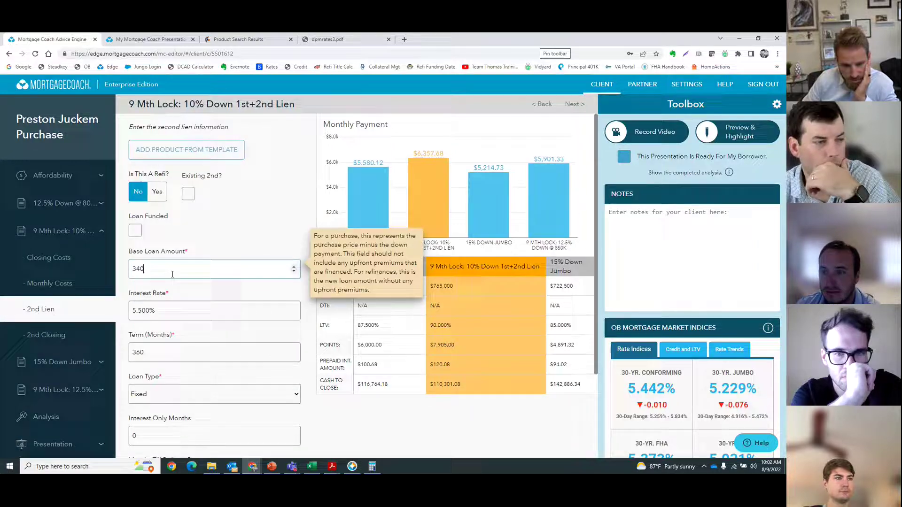
{"action": "type", "text": ",000"}
{"action": "left_click", "coordinate": [215, 216]}
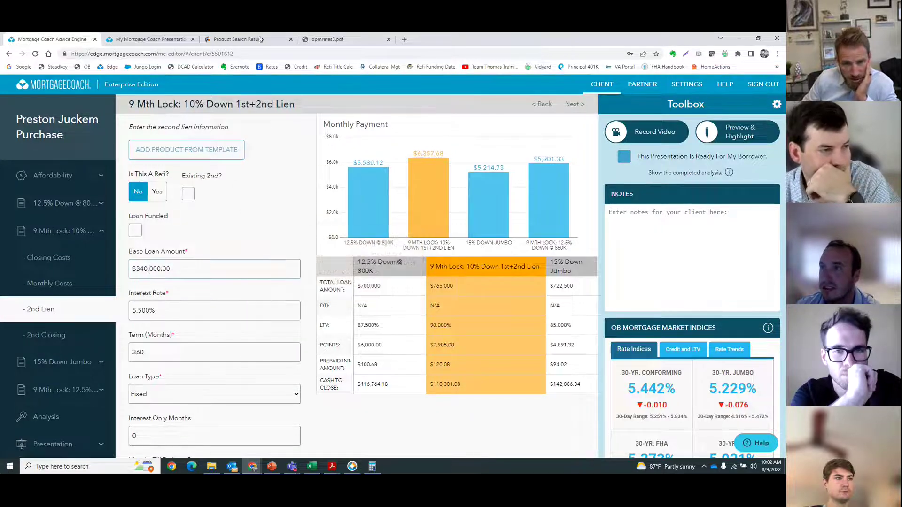
Check the 30/15 or 20 Year rate for up to 90% CLTV on the Certified Funding rate sheet against the second lien.
{"action": "left_click_drag", "start_coordinate": [539, 44], "coordinate": [475, 138]}
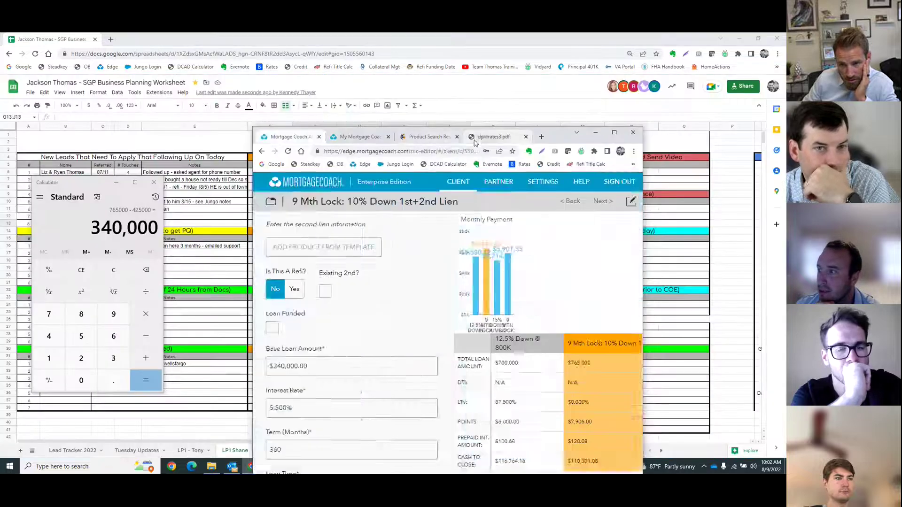
{"action": "left_click", "coordinate": [482, 138]}
{"action": "left_click", "coordinate": [616, 134]}
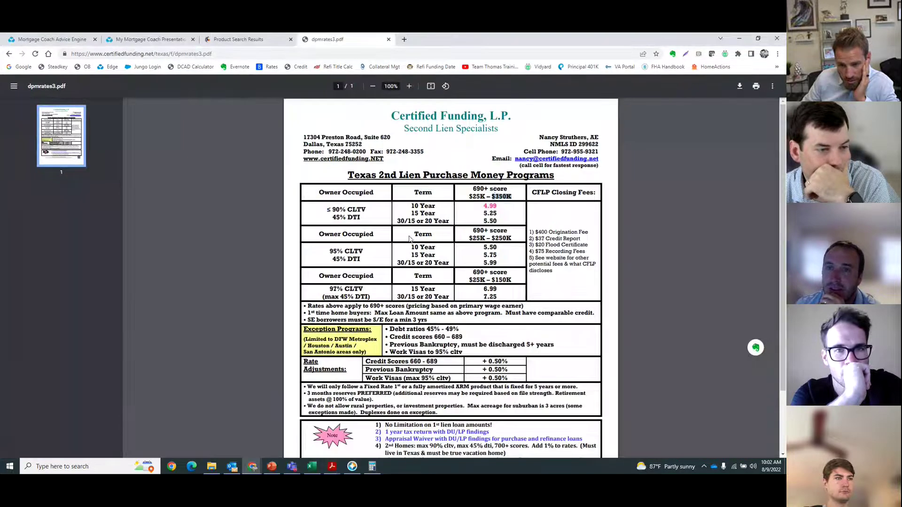
{"action": "left_click_drag", "start_coordinate": [503, 221], "coordinate": [476, 221]}
{"action": "left_click", "coordinate": [71, 40]}
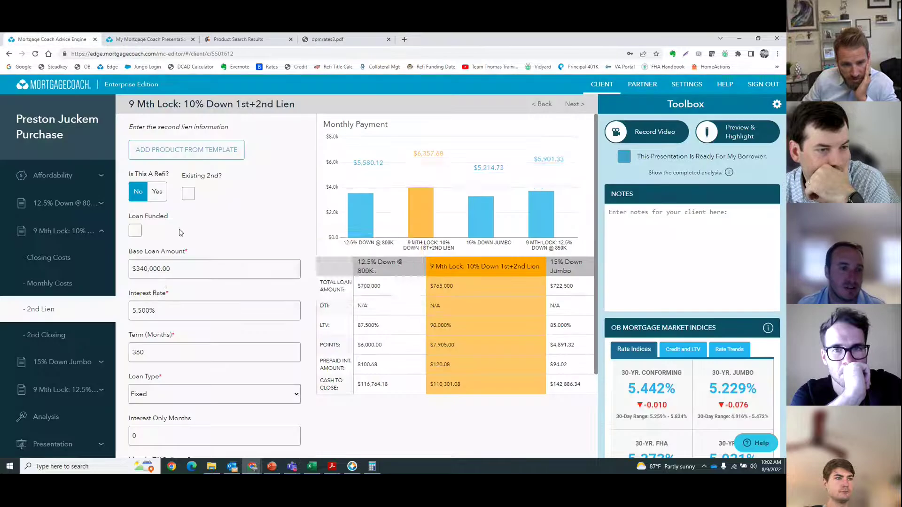
Review the second lien's closing costs, the presentation's blended rate for the 9 Mth Lock: 10% Down scenario and the reinvestment comparison.
{"action": "left_click", "coordinate": [52, 334]}
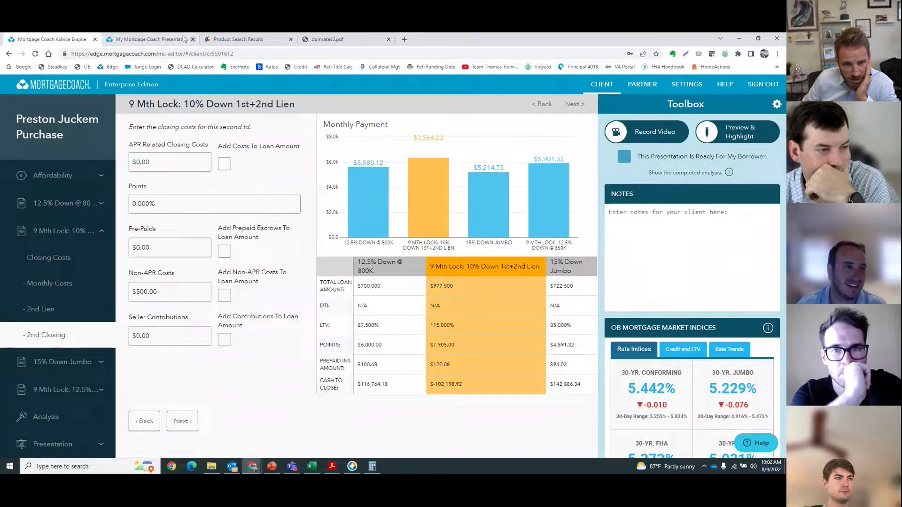
{"action": "key", "text": "ctrl+Tab"}
{"action": "left_click", "coordinate": [723, 123]}
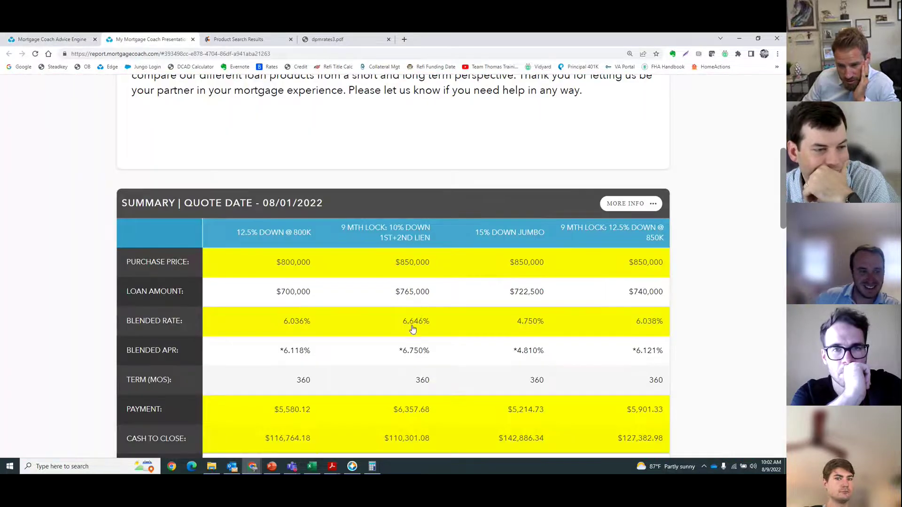
{"action": "double_click", "coordinate": [416, 328]}
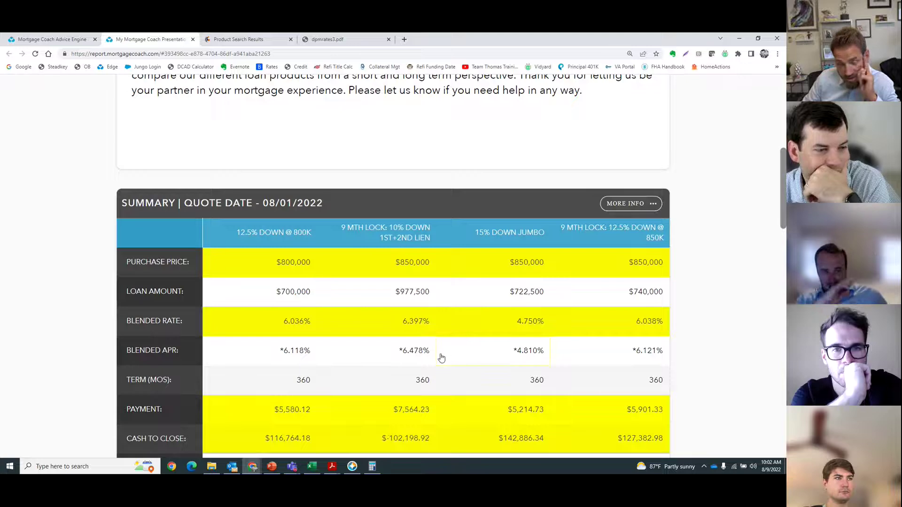
{"action": "double_click", "coordinate": [416, 324]}
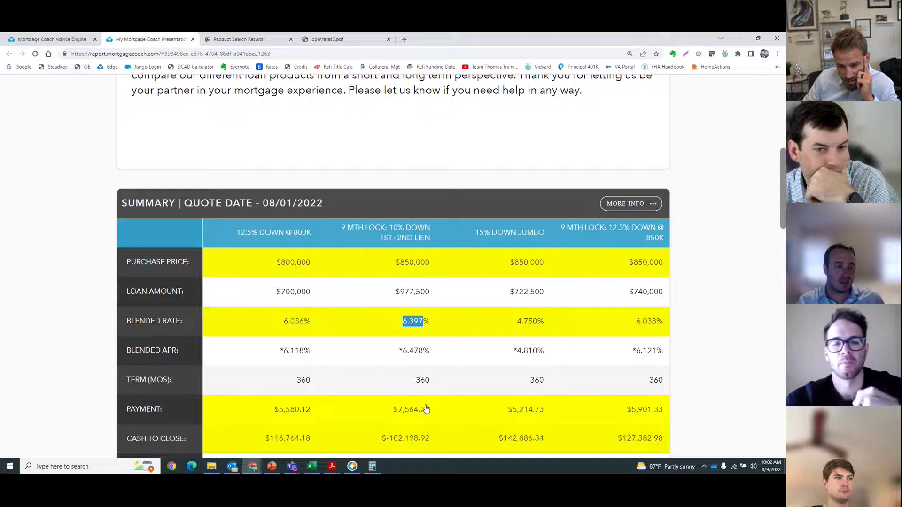
{"action": "left_click", "coordinate": [645, 205]}
{"action": "left_click", "coordinate": [414, 102]}
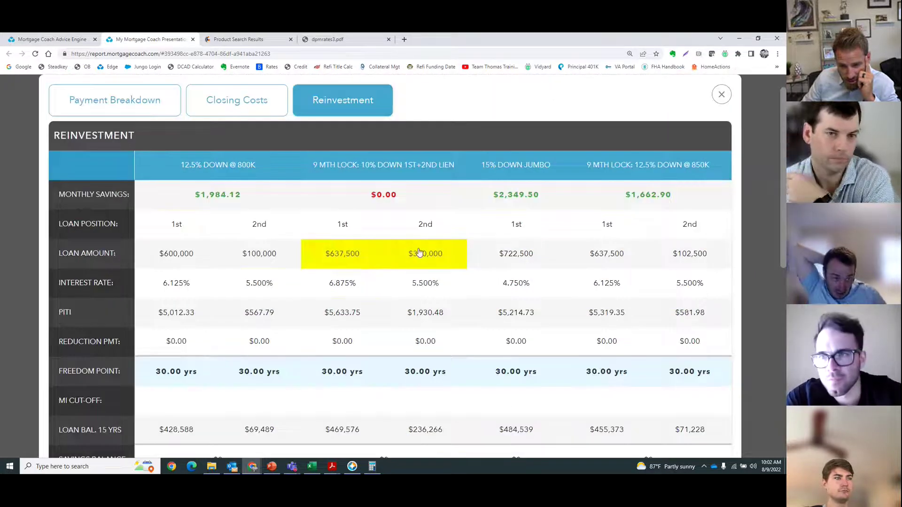
Set the first mortgage's down payment in the 9 Mth Lock: 10% Down 1st+2nd Lien scenario to 50%.
{"action": "left_click", "coordinate": [78, 36]}
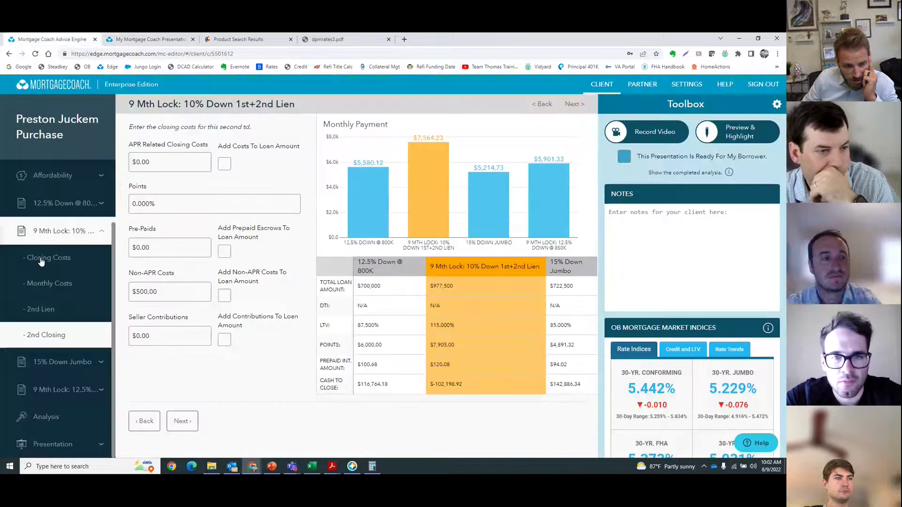
{"action": "left_click", "coordinate": [61, 230]}
{"action": "scroll", "coordinate": [166, 350], "scroll_direction": "down", "scroll_amount": 3}
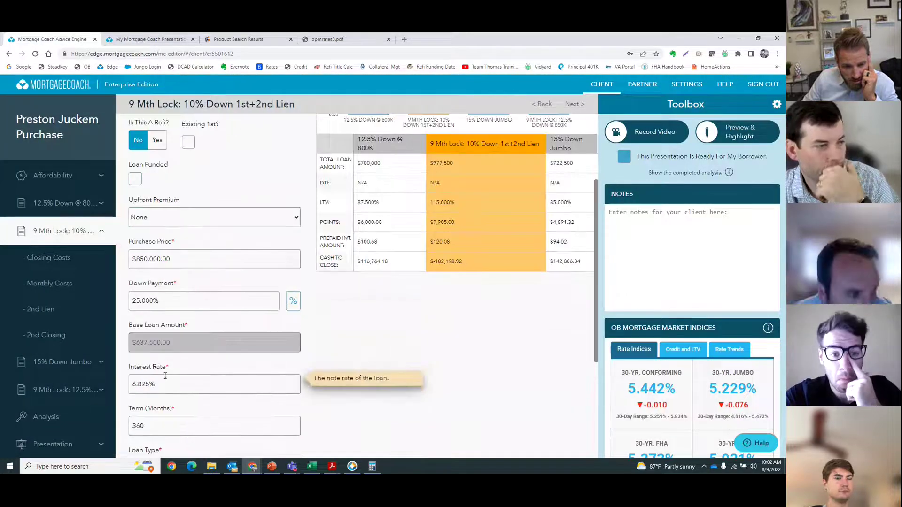
{"action": "left_click", "coordinate": [292, 303]}
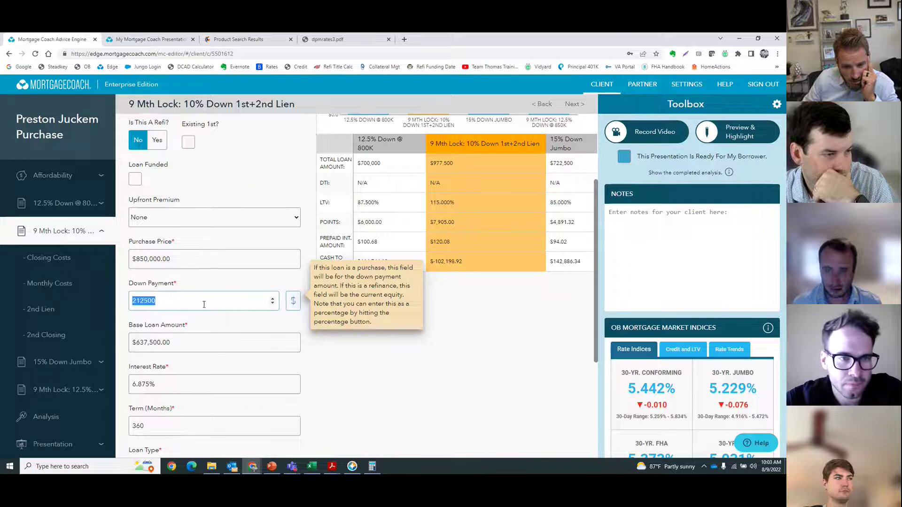
{"action": "type", "text": "5"}
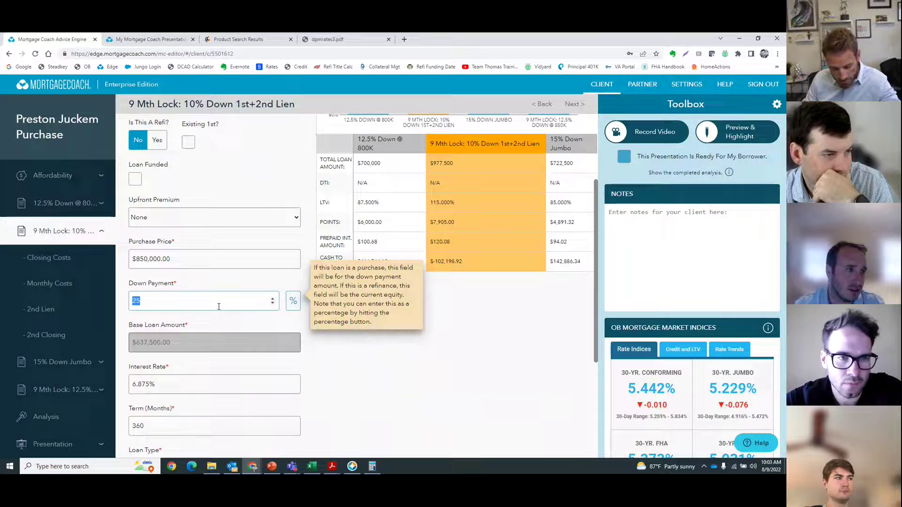
{"action": "type", "text": "0"}
{"action": "left_click", "coordinate": [435, 352]}
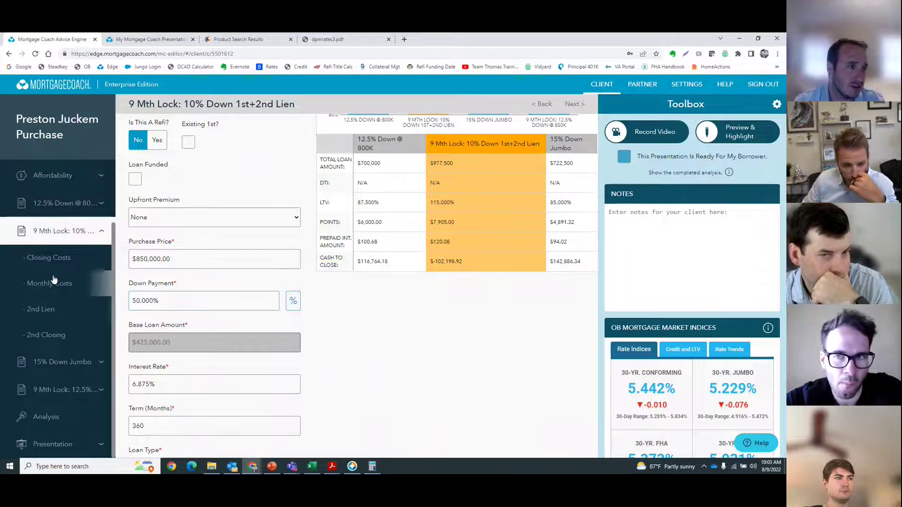
{"action": "left_click", "coordinate": [49, 257]}
Check both lien amounts in the presentation's reinvestment comparison and the 9 Mth Lock: 10% Down scenario's blended rate in the summary.
{"action": "left_click", "coordinate": [157, 40]}
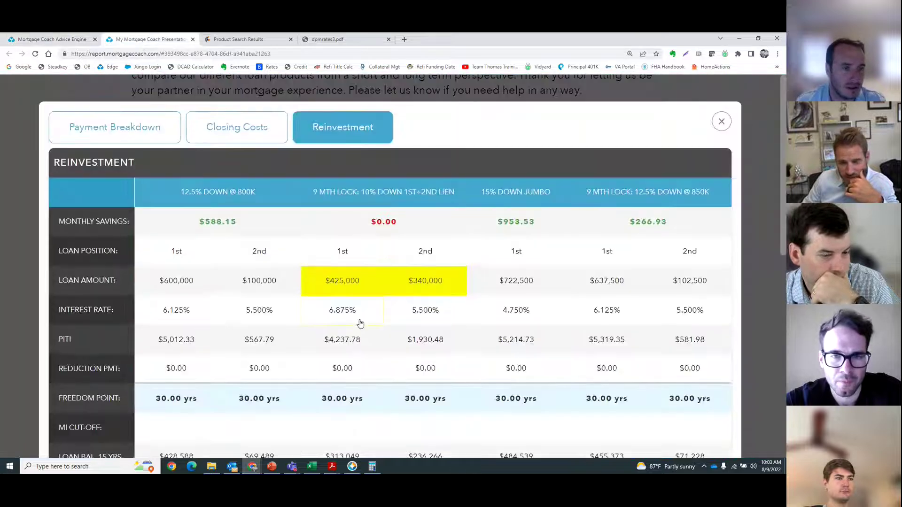
{"action": "left_click", "coordinate": [721, 123]}
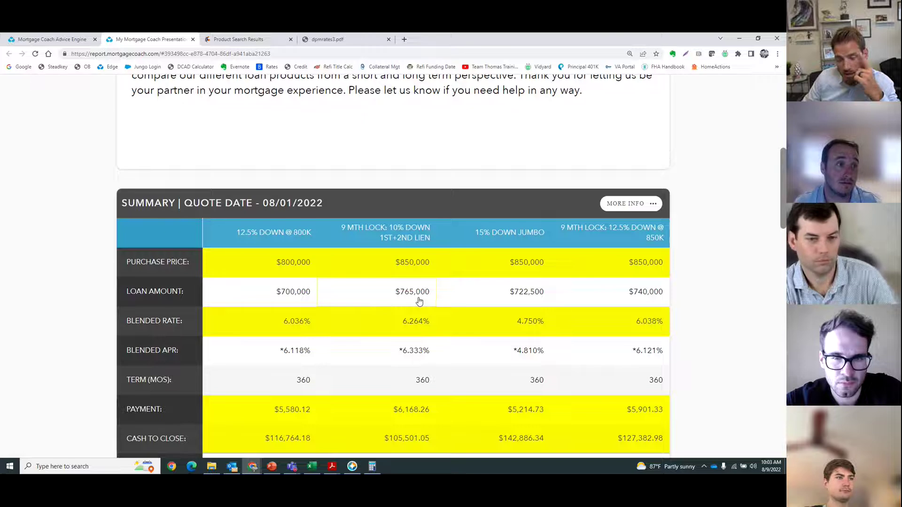
{"action": "double_click", "coordinate": [418, 330]}
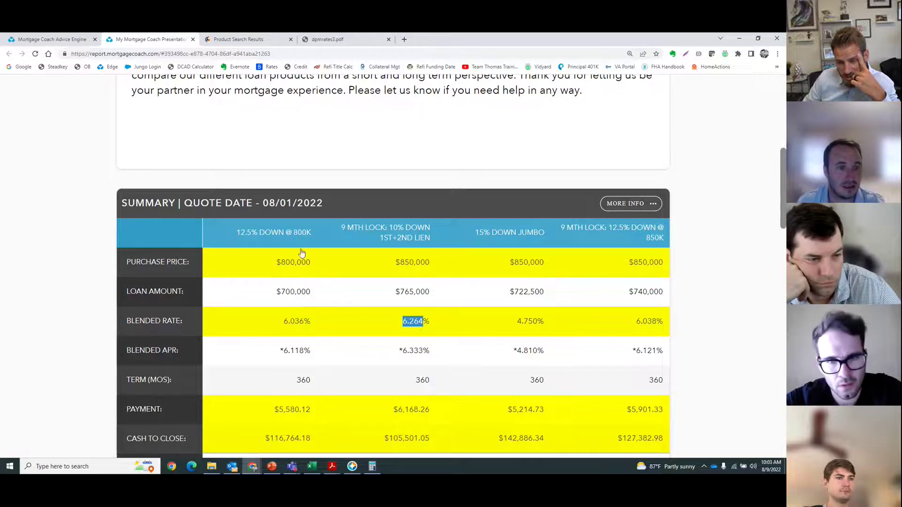
Remove the yellow highlighting from the summary's 12.5% Down @ 800K, 15% Down Jumbo and 9 Mth Lock: 12.5% Down @ 850K columns.
{"action": "scroll", "coordinate": [302, 254], "scroll_direction": "down", "scroll_amount": 3}
{"action": "left_click", "coordinate": [278, 118]}
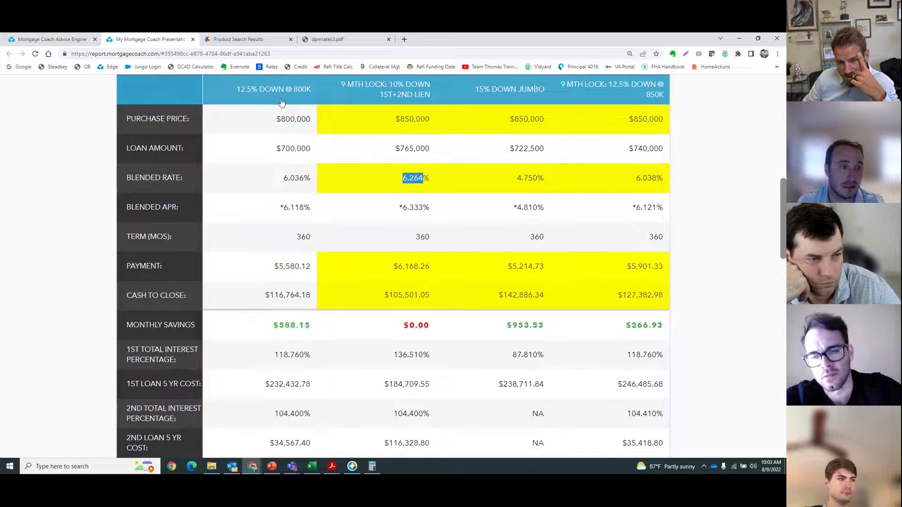
{"action": "left_click", "coordinate": [527, 93]}
{"action": "left_click", "coordinate": [555, 151]}
Review the first and second lien amounts and rates in the reinvestment comparison, and return to the summary.
{"action": "scroll", "coordinate": [569, 333], "scroll_direction": "up", "scroll_amount": 2}
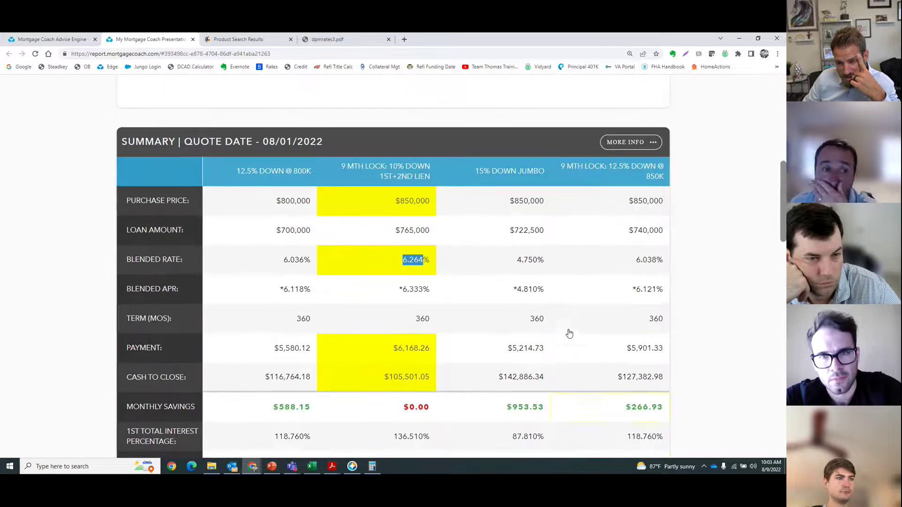
{"action": "left_click", "coordinate": [631, 142]}
{"action": "left_click", "coordinate": [342, 100]}
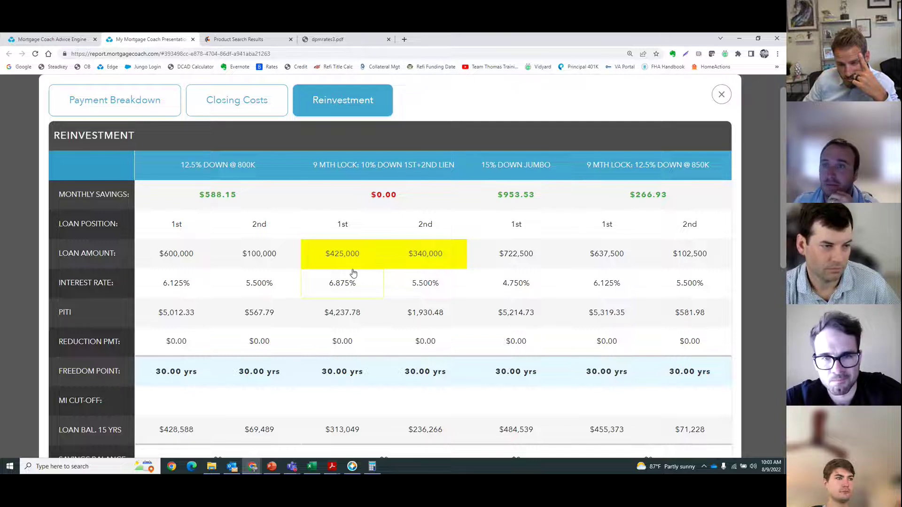
{"action": "left_click", "coordinate": [720, 94]}
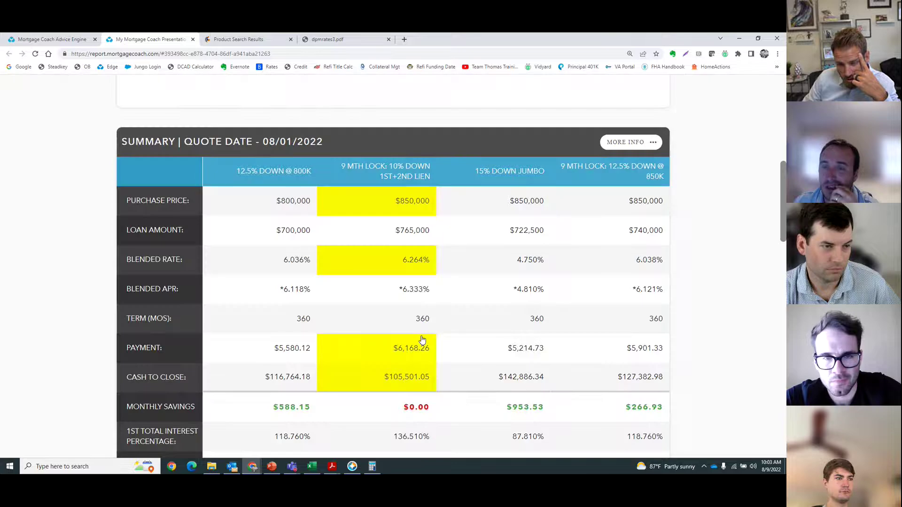